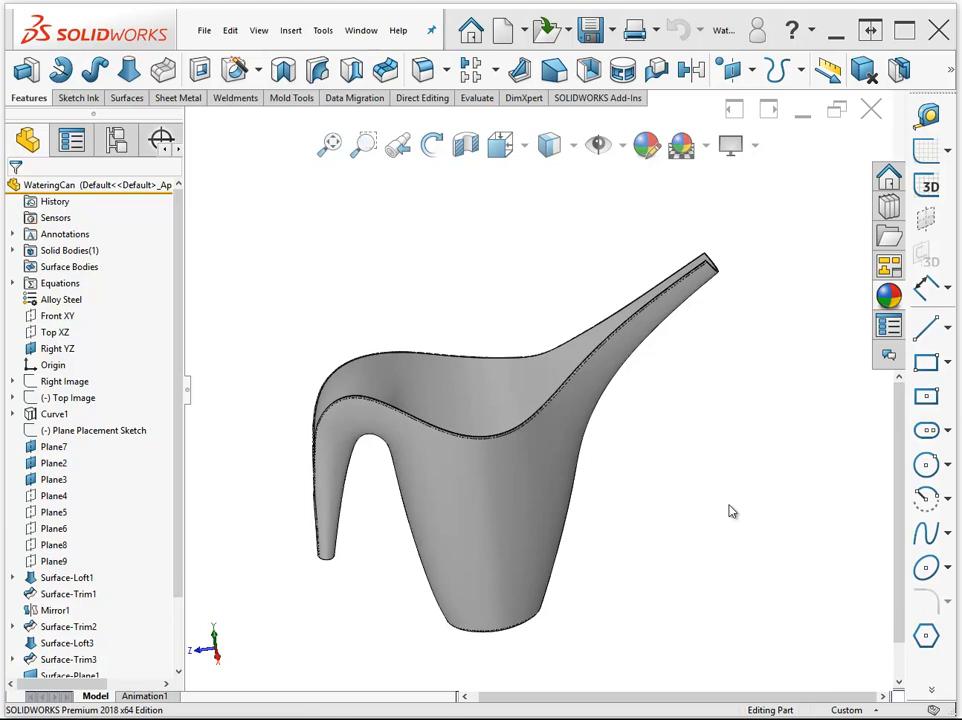
# - Roll the feature history back so the model ends after Plane9, just before Surface-Loft1
pyautogui.moveTo(706, 509); pyautogui.dragTo(369, 507, button='middle')
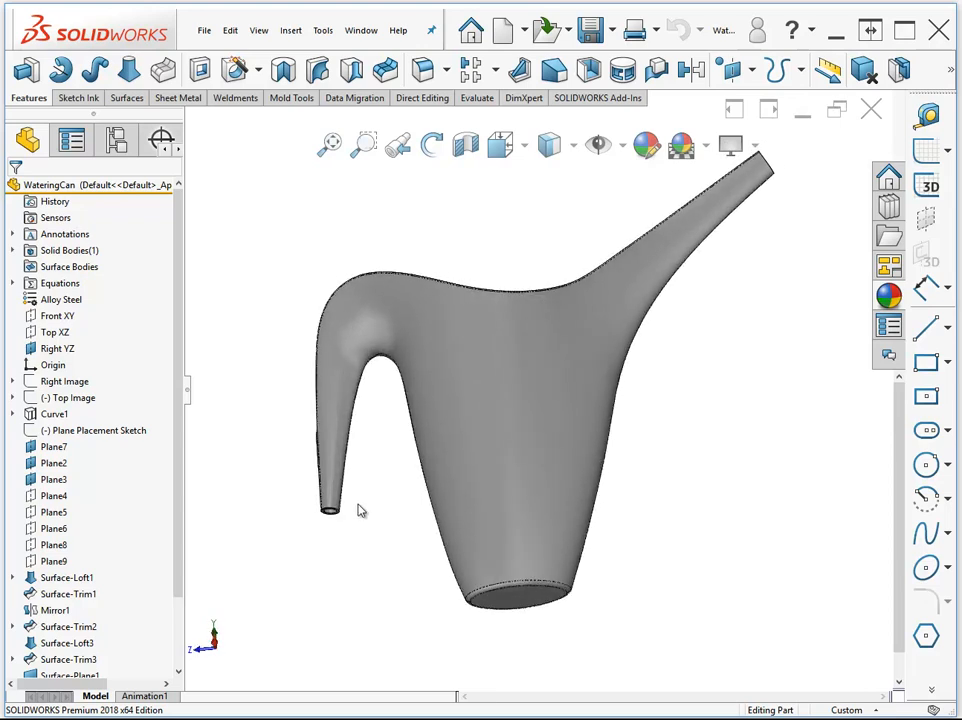
pyautogui.rightClick(59, 497)
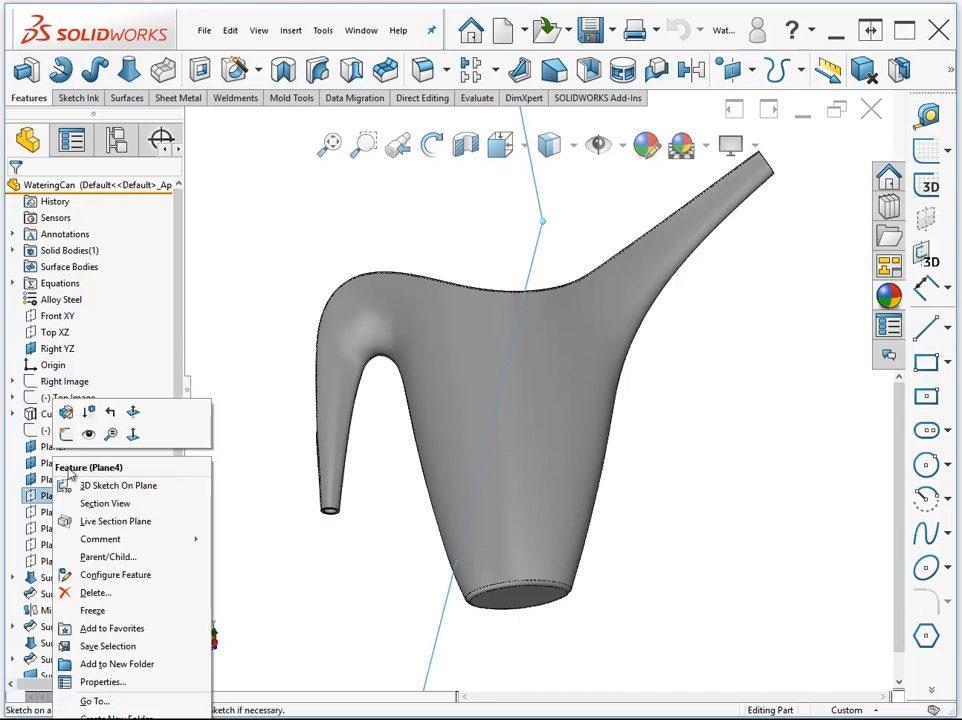
pyautogui.click(89, 411)
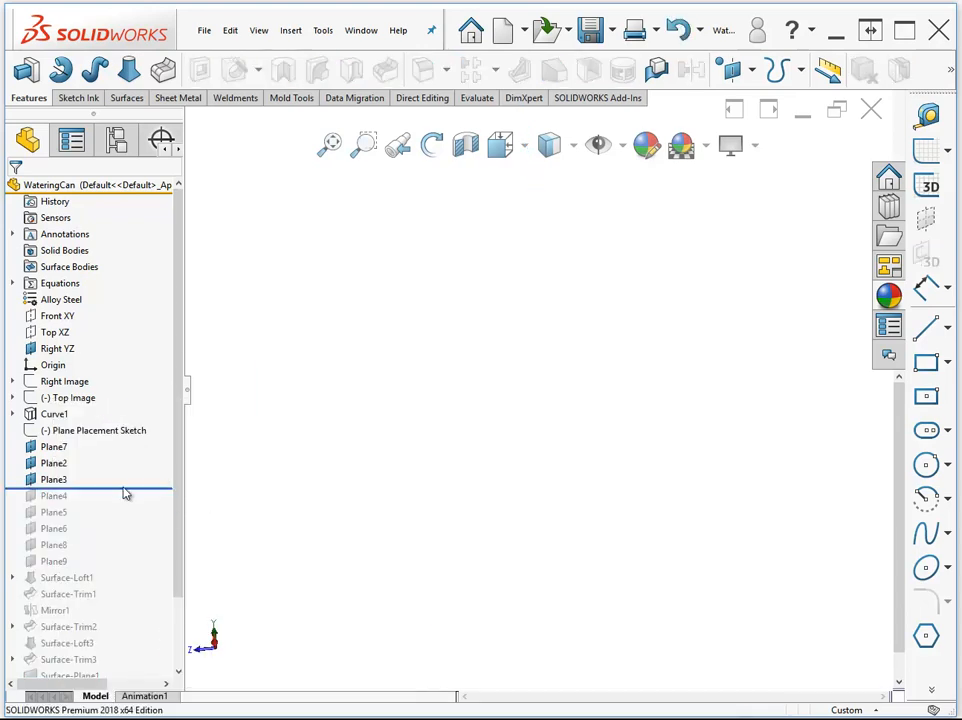
pyautogui.moveTo(129, 488); pyautogui.dragTo(104, 567)
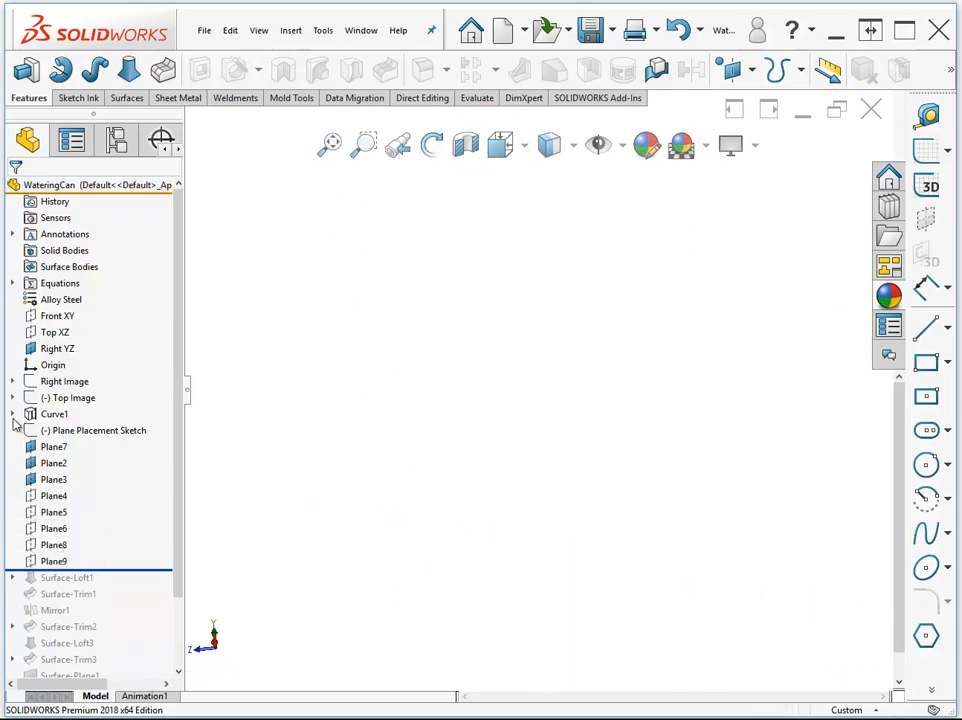
# - Examine the projected Curve1 together with its source sketches, Sketch6 and Sketch5
pyautogui.click(13, 414)
pyautogui.click(51, 414)
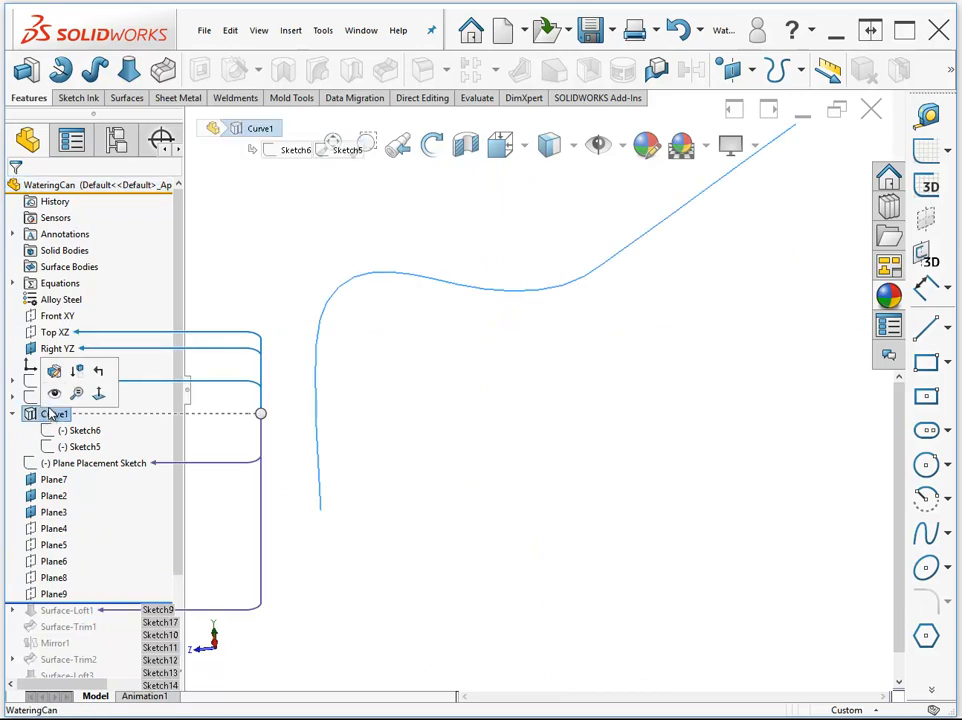
pyautogui.click(456, 563)
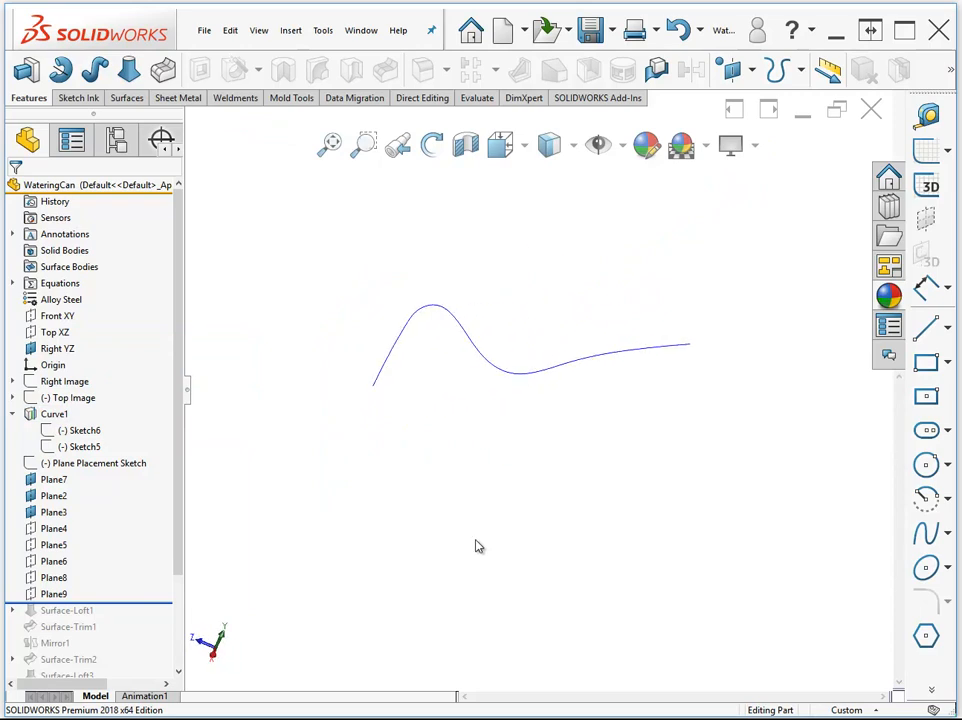
pyautogui.click(78, 437)
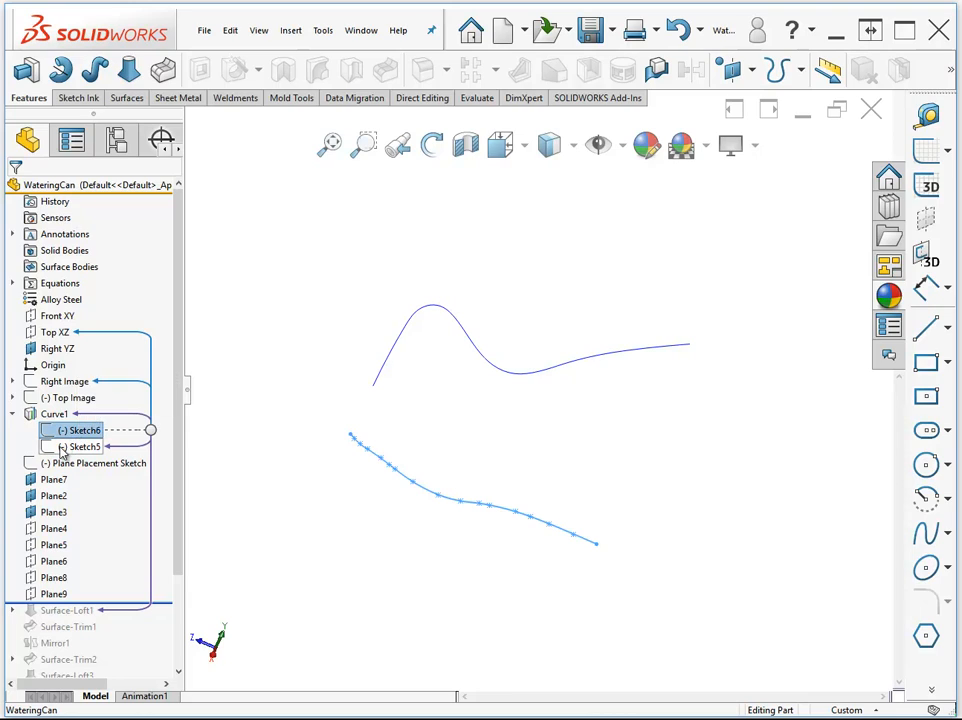
pyautogui.keyDown('ctrl'); pyautogui.click(78, 446); pyautogui.keyUp('ctrl')
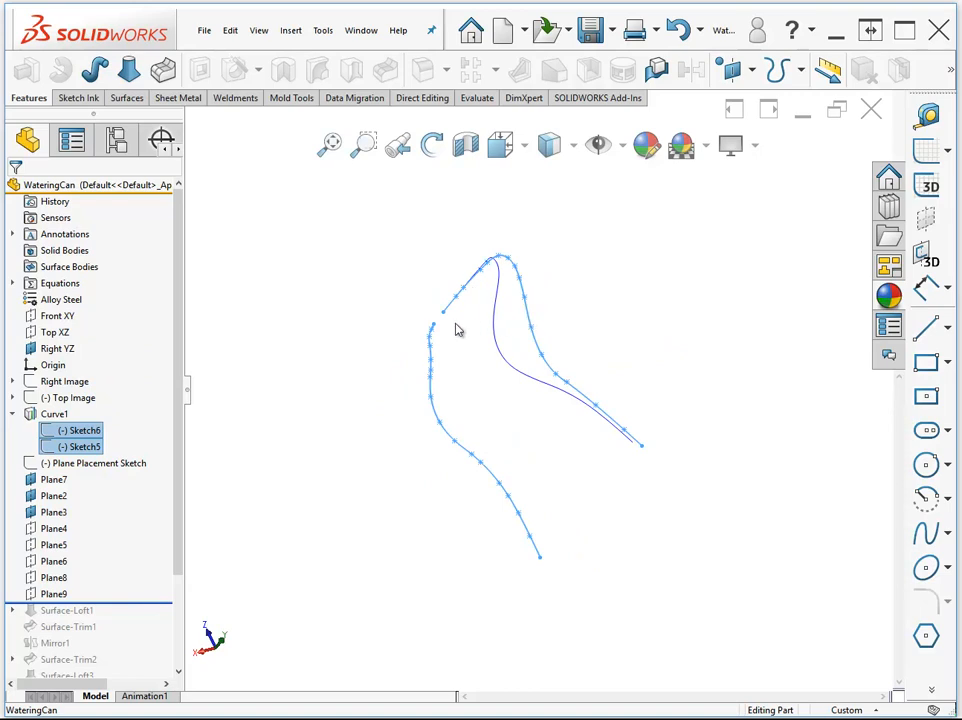
pyautogui.moveTo(515, 393); pyautogui.dragTo(487, 371, button='middle')
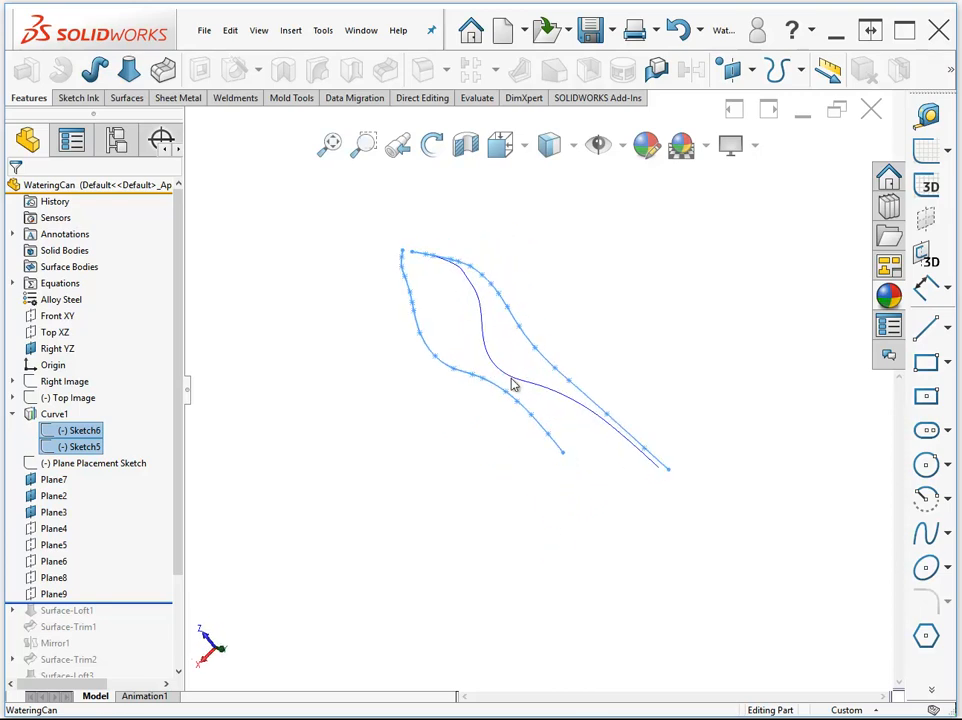
# - Roll the history forward to include Surface-Loft1 and expand the loft to list its sketches
pyautogui.scroll(-3, 180, 553)
pyautogui.moveTo(120, 488)
pyautogui.mouseDown()
pyautogui.moveTo(133, 511)
pyautogui.moveTo(100, 516)
pyautogui.moveTo(127, 505)
pyautogui.mouseUp()
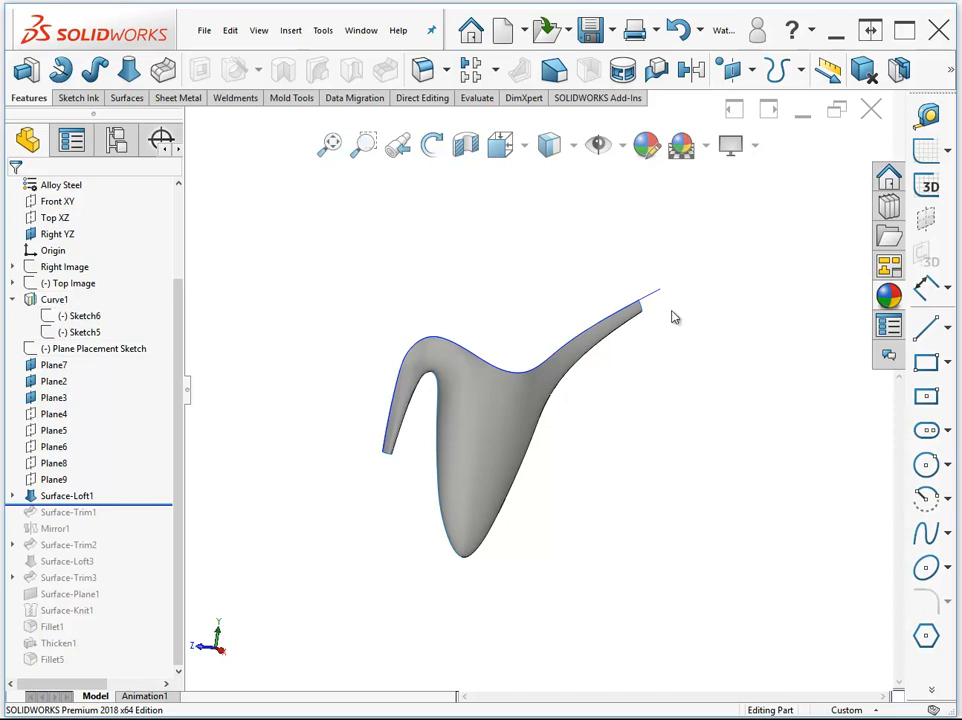
pyautogui.click(12, 496)
# - Examine the Surface-Loft1 profile sketches one by one from Sketch9 to Sketch14, along with the Curve1 guide, and collapse the loft
pyautogui.click(66, 533)
pyautogui.click(51, 517)
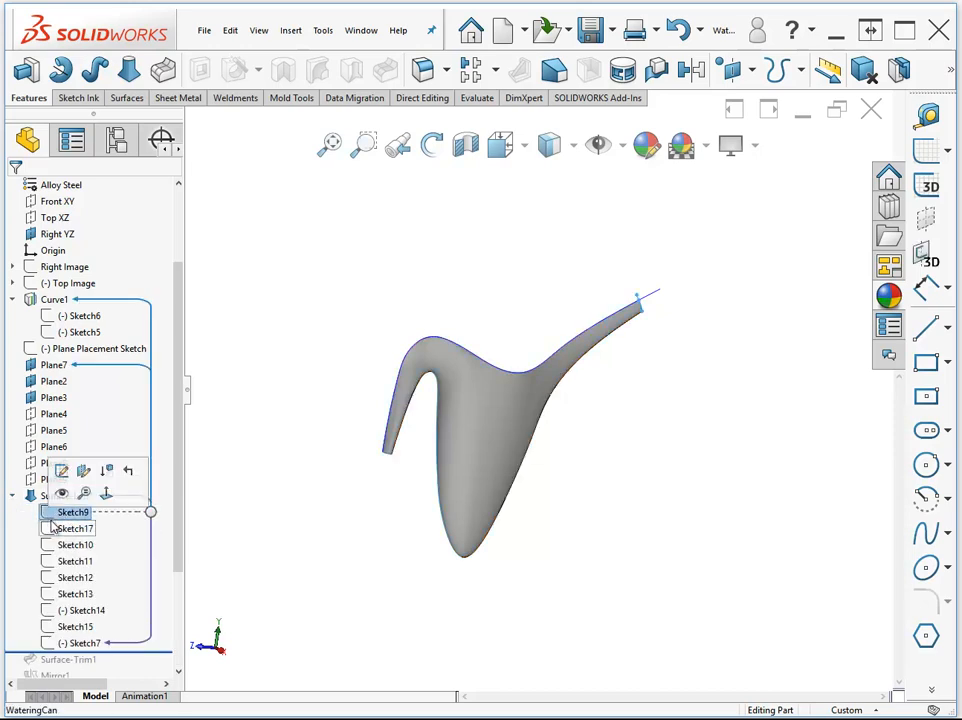
pyautogui.click(53, 530)
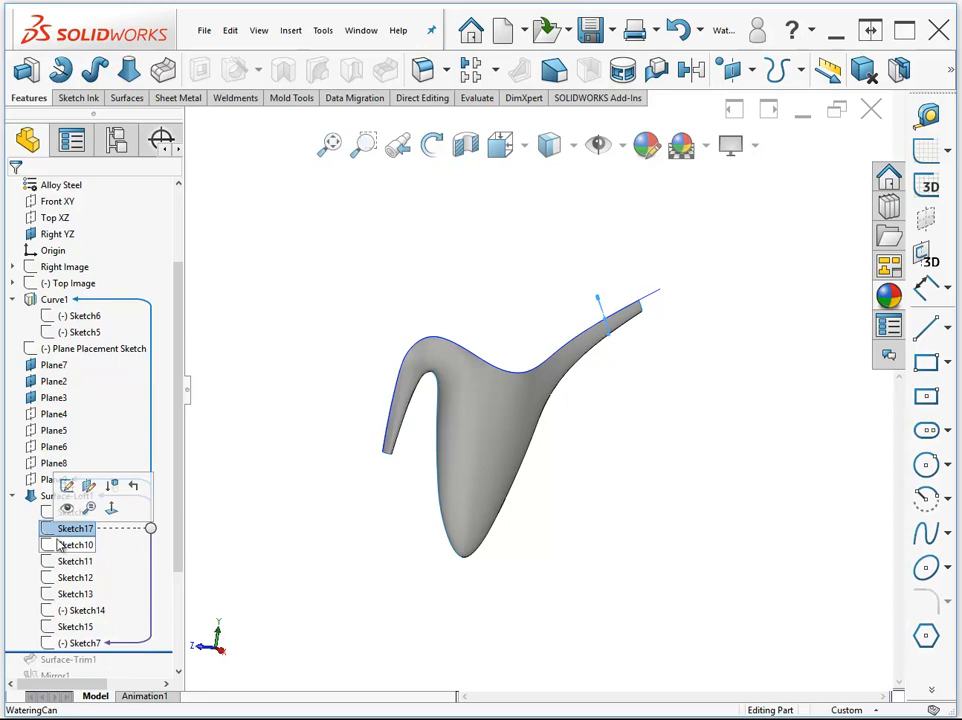
pyautogui.click(58, 546)
pyautogui.click(60, 563)
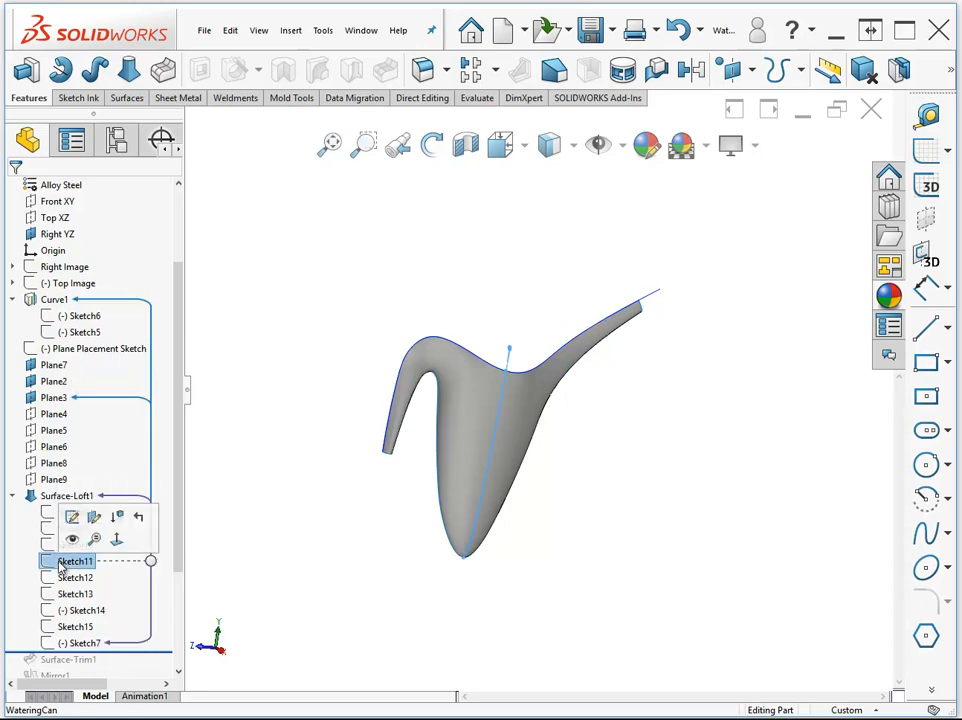
pyautogui.click(59, 580)
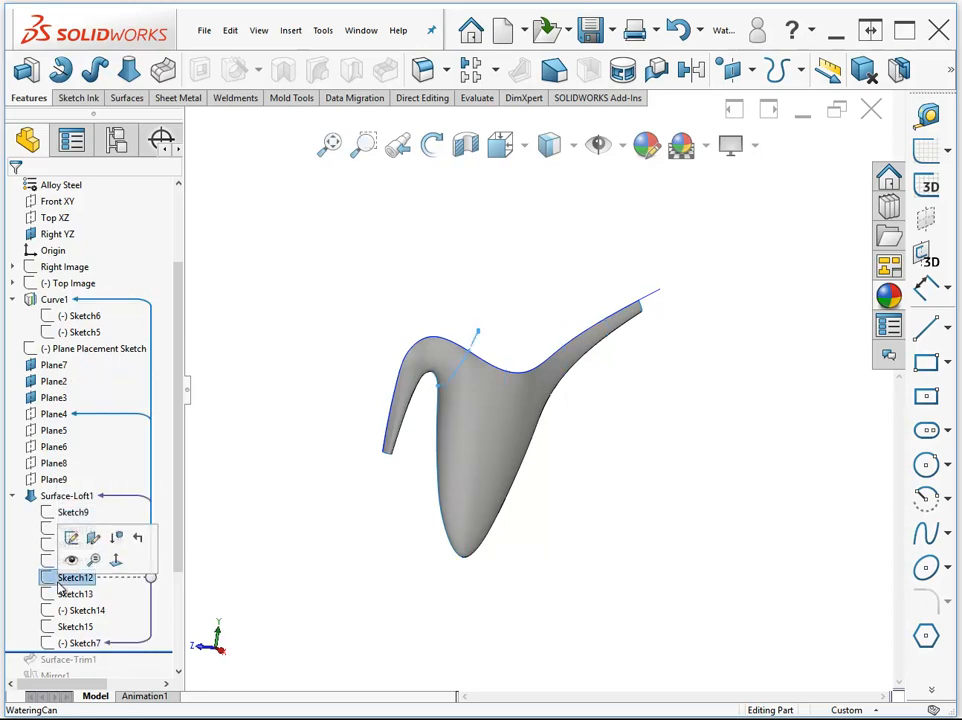
pyautogui.click(60, 596)
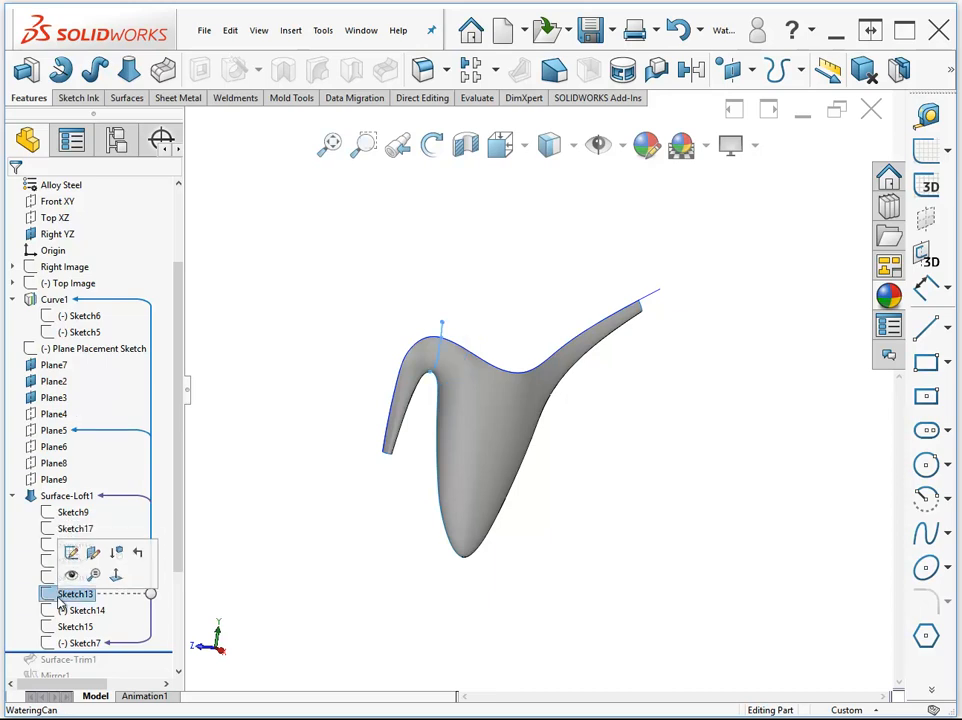
pyautogui.click(56, 612)
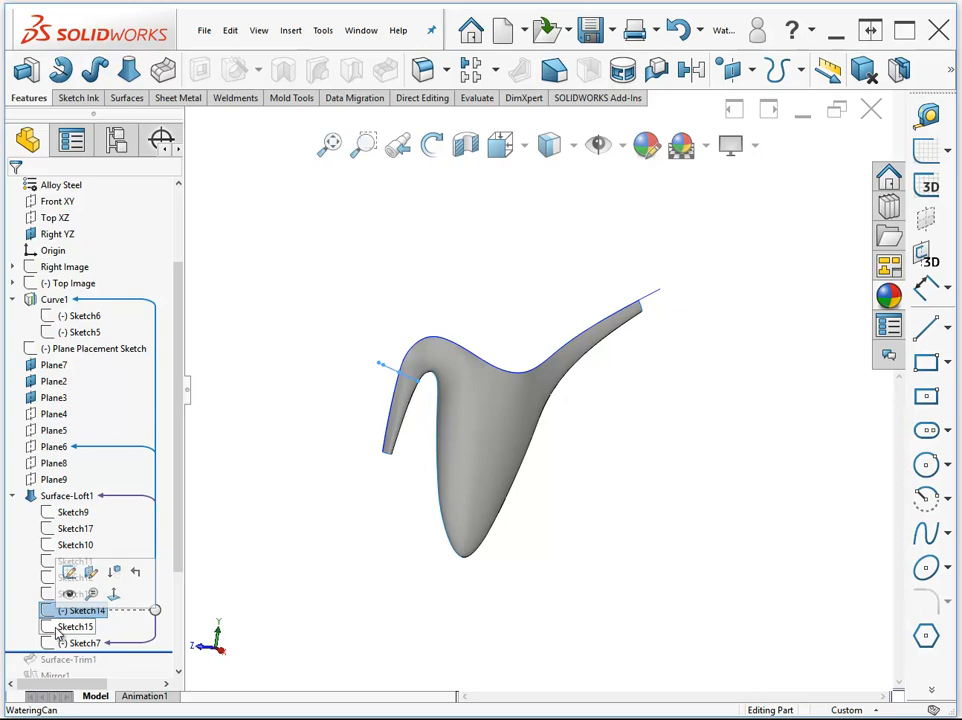
pyautogui.click(439, 488)
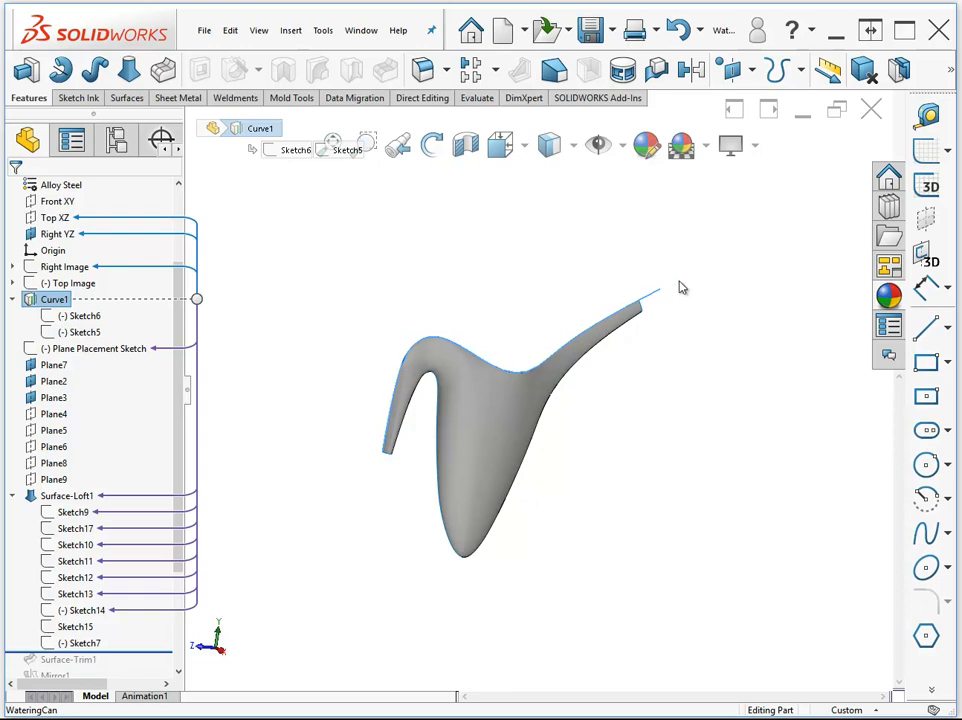
pyautogui.click(12, 495)
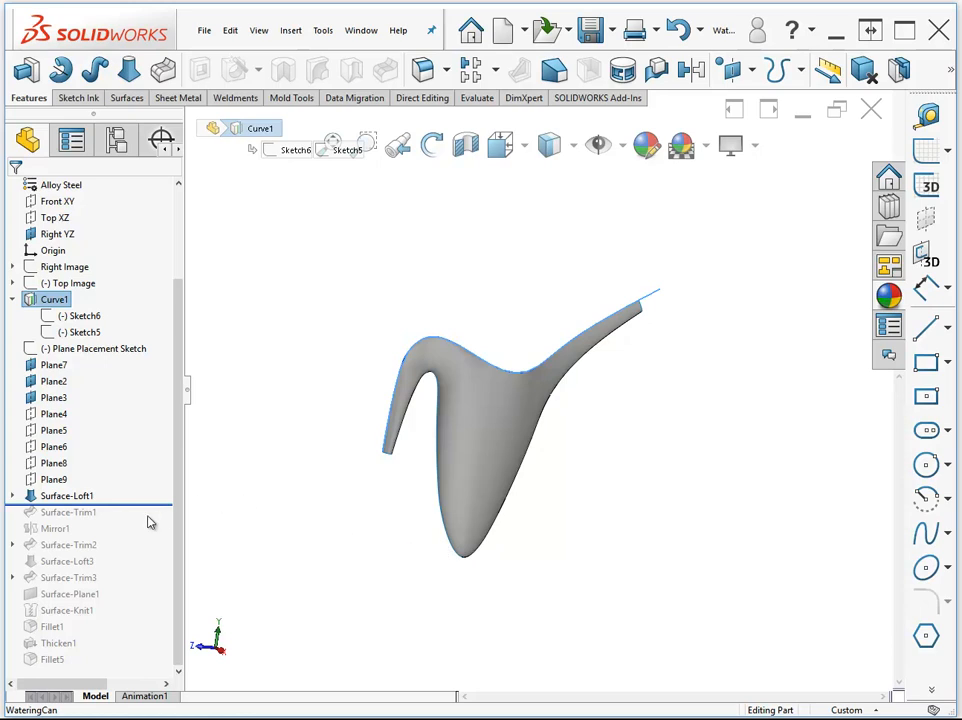
# - Roll the history forward through Surface-Trim1 and Mirror1, and check the rim edge of the mirrored half
pyautogui.moveTo(150, 513); pyautogui.dragTo(172, 522)
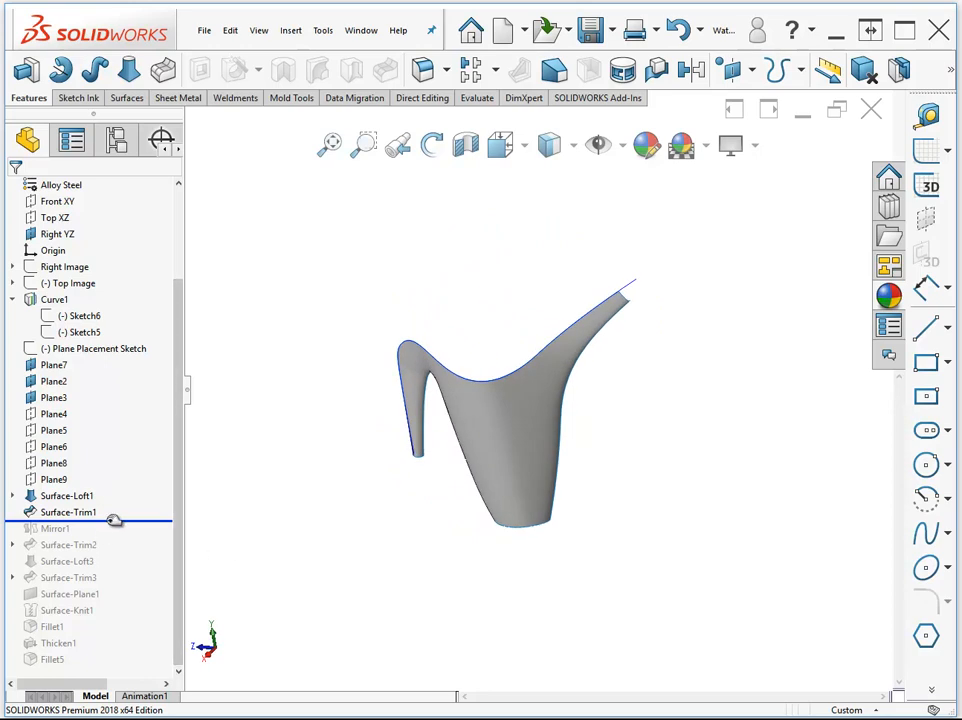
pyautogui.moveTo(118, 520); pyautogui.dragTo(118, 537)
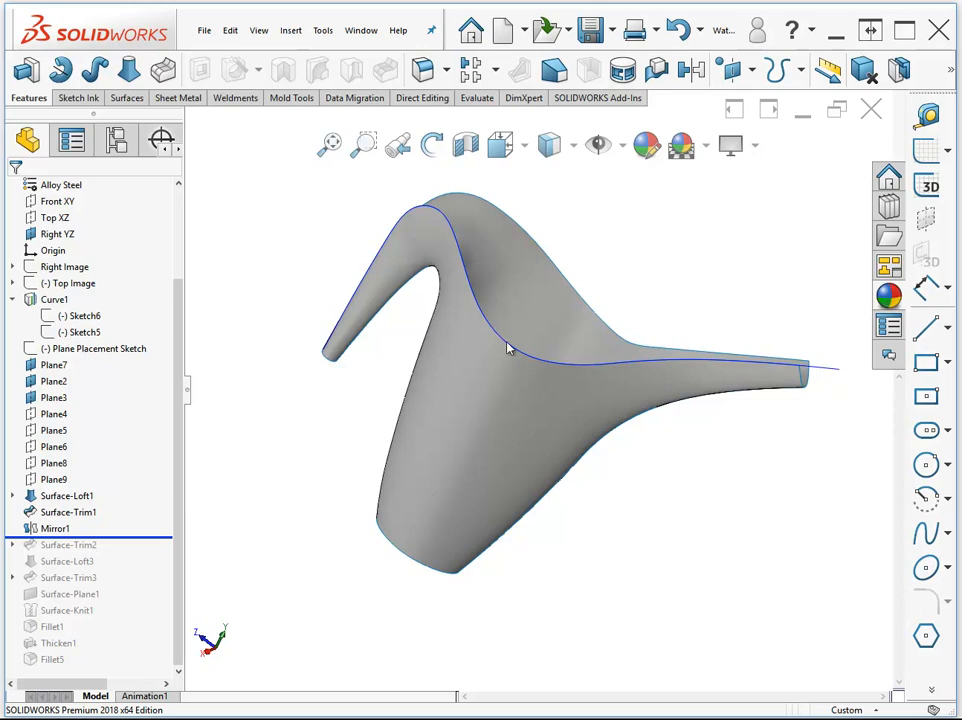
pyautogui.click(573, 295)
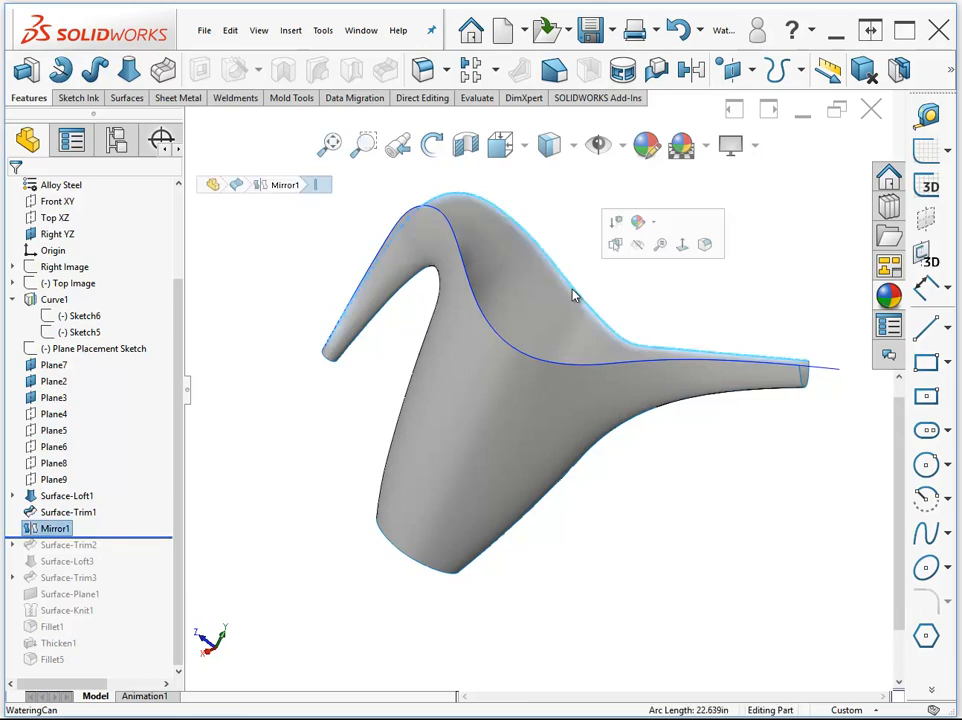
pyautogui.click(672, 309)
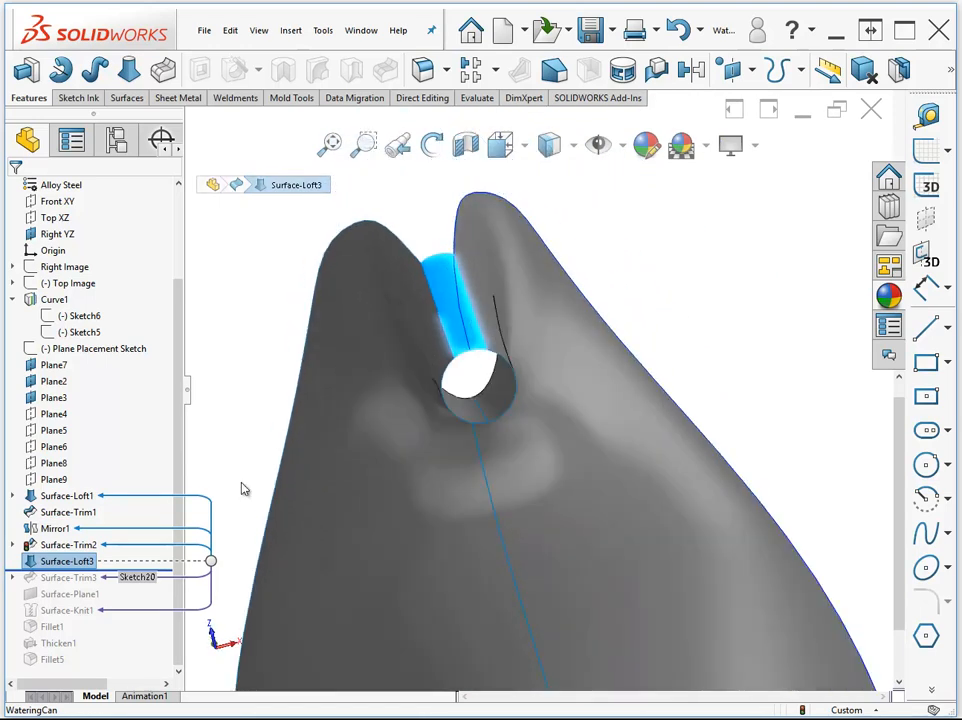
# - Roll the history forward through Surface-Trim3 and Surface-Plane1, and inspect the flat base closing the can
pyautogui.moveTo(75, 569); pyautogui.dragTo(75, 585)
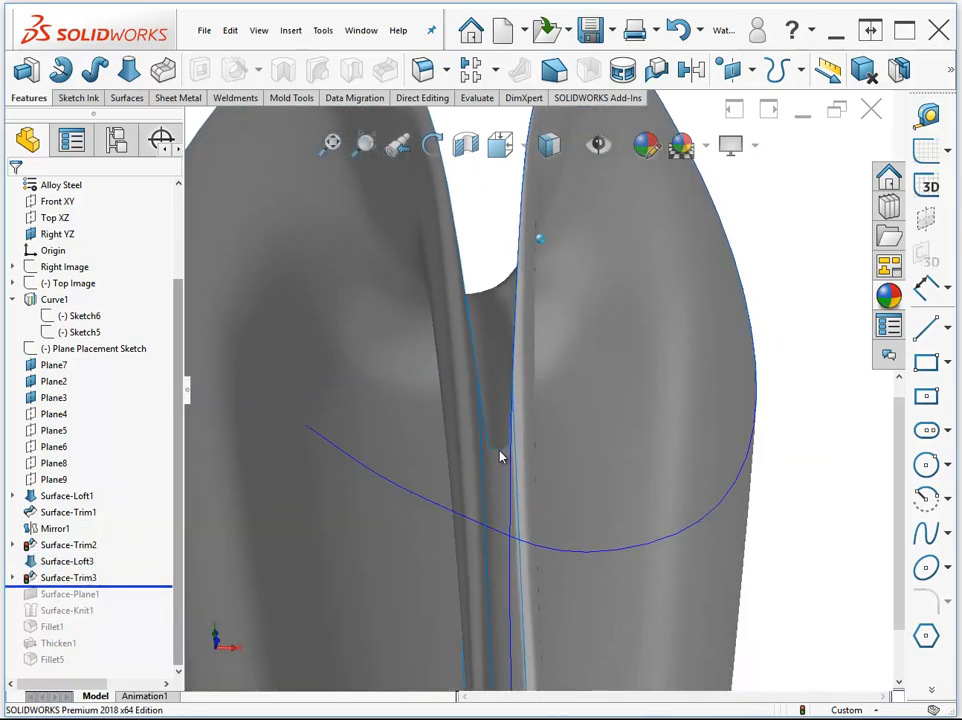
pyautogui.moveTo(134, 584); pyautogui.dragTo(129, 600)
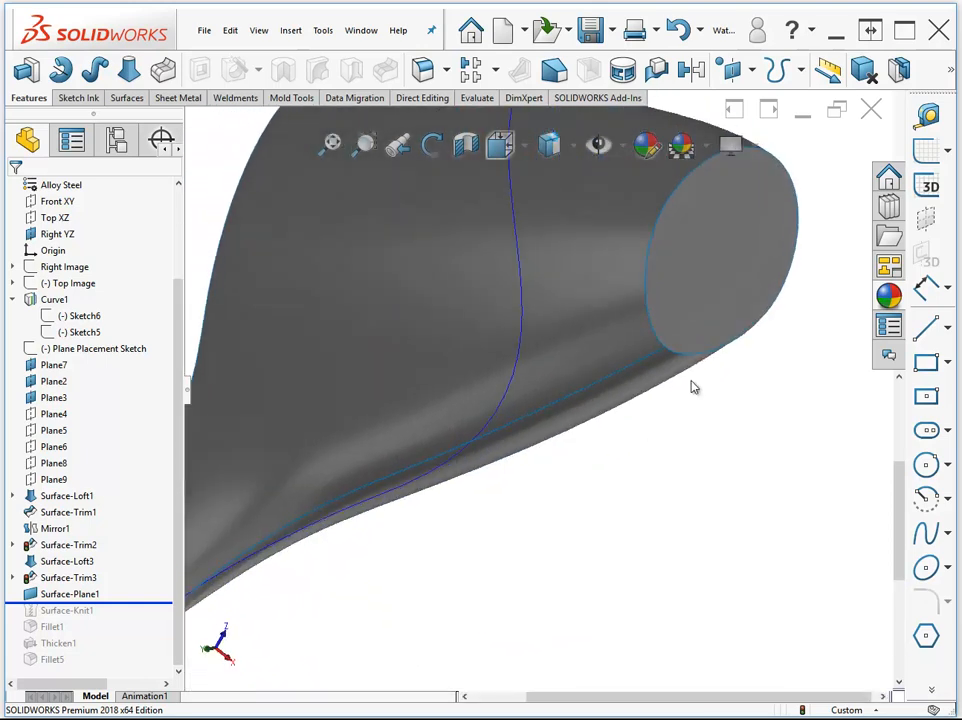
pyautogui.click(756, 346)
pyautogui.click(542, 589)
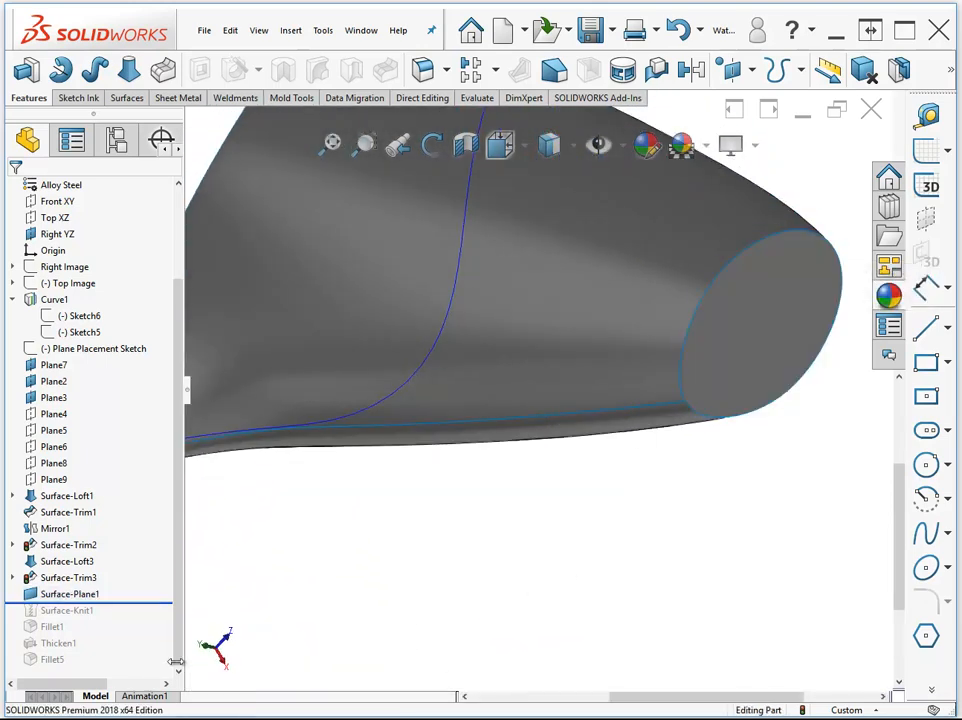
# - Roll the history forward through Surface-Knit1 and Fillet1, and inspect the fillet around the can's base edge
pyautogui.moveTo(137, 601); pyautogui.dragTo(122, 627)
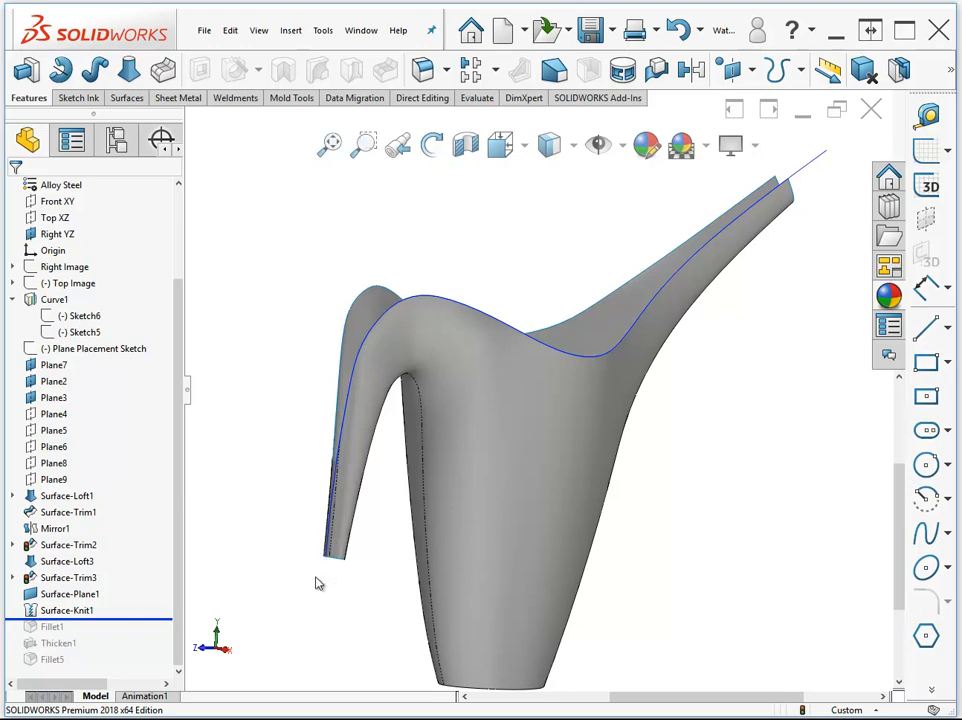
pyautogui.moveTo(55, 620); pyautogui.dragTo(54, 627)
pyautogui.click(52, 626)
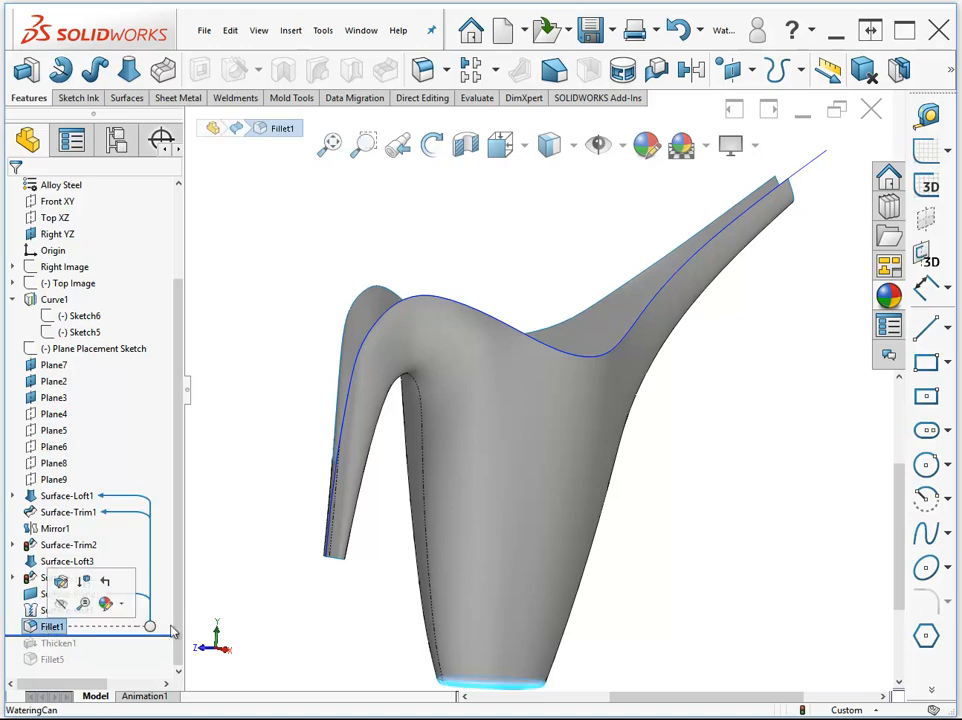
pyautogui.moveTo(404, 483); pyautogui.dragTo(702, 586, button='middle')
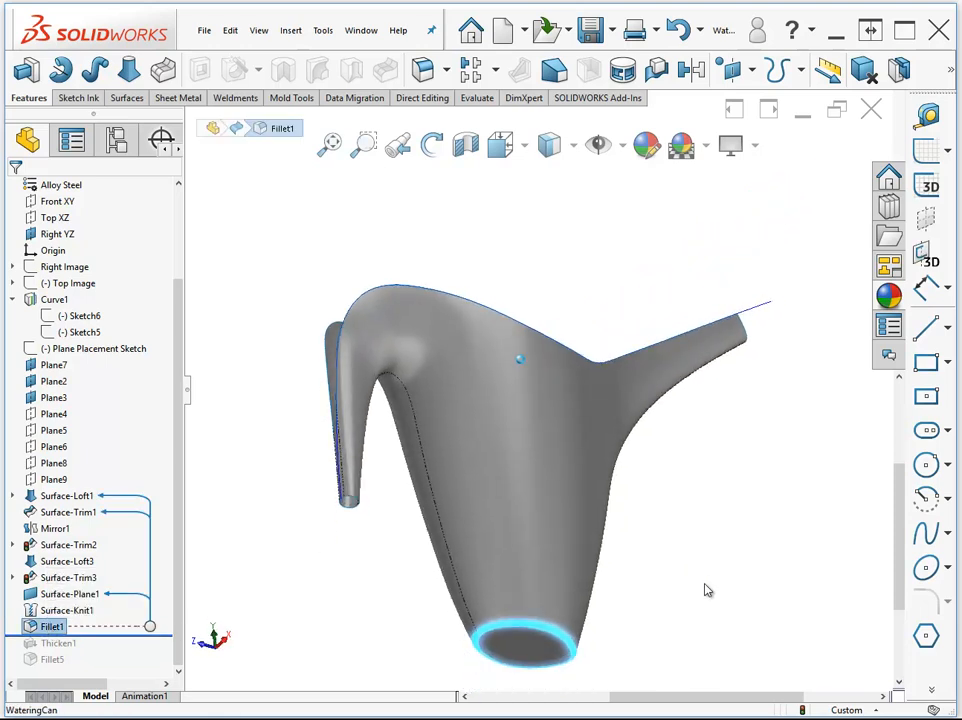
pyautogui.click(702, 586)
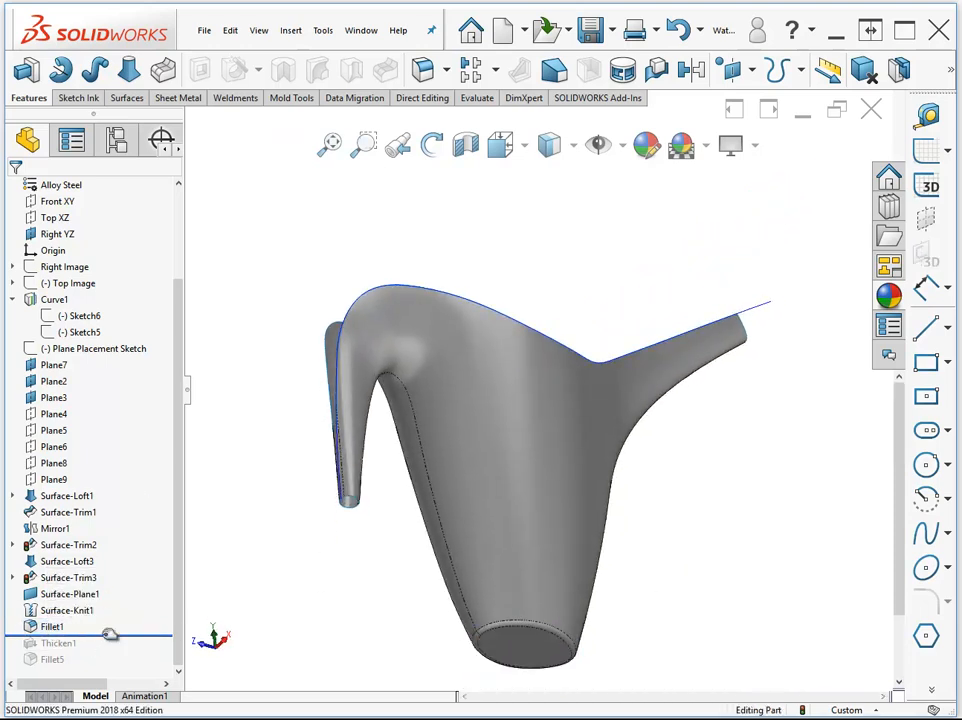
# - Roll the history forward to include Thicken1, inspect the thickened walls around the handle, and collapse Curve1
pyautogui.moveTo(95, 634); pyautogui.dragTo(60, 650)
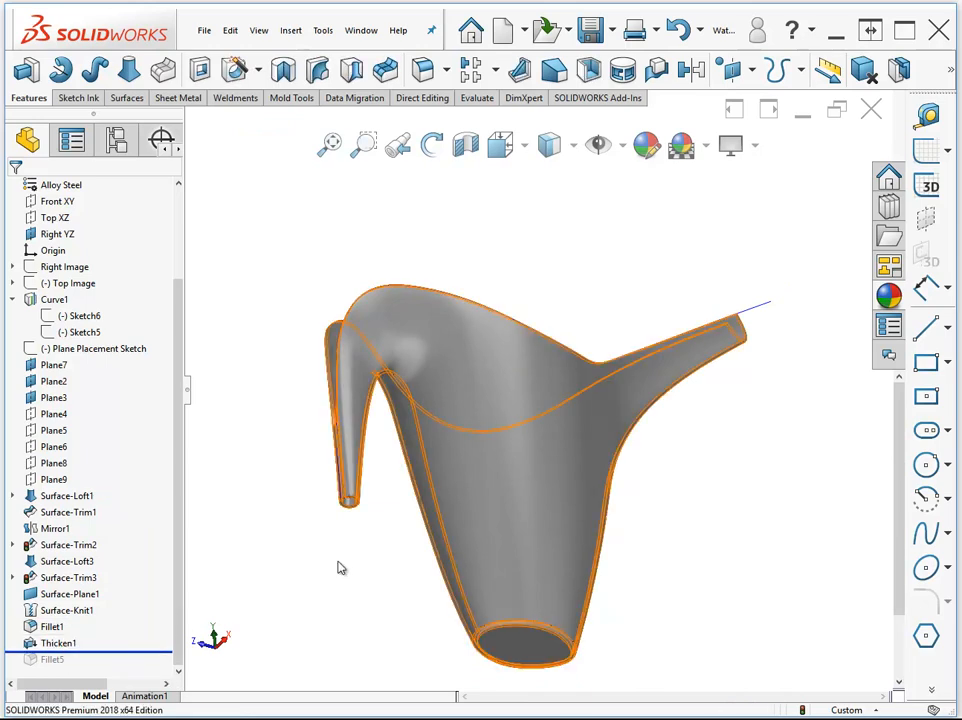
pyautogui.moveTo(437, 575)
pyautogui.mouseDown(button='middle')
pyautogui.moveTo(446, 571)
pyautogui.moveTo(427, 565)
pyautogui.mouseUp(button='middle')
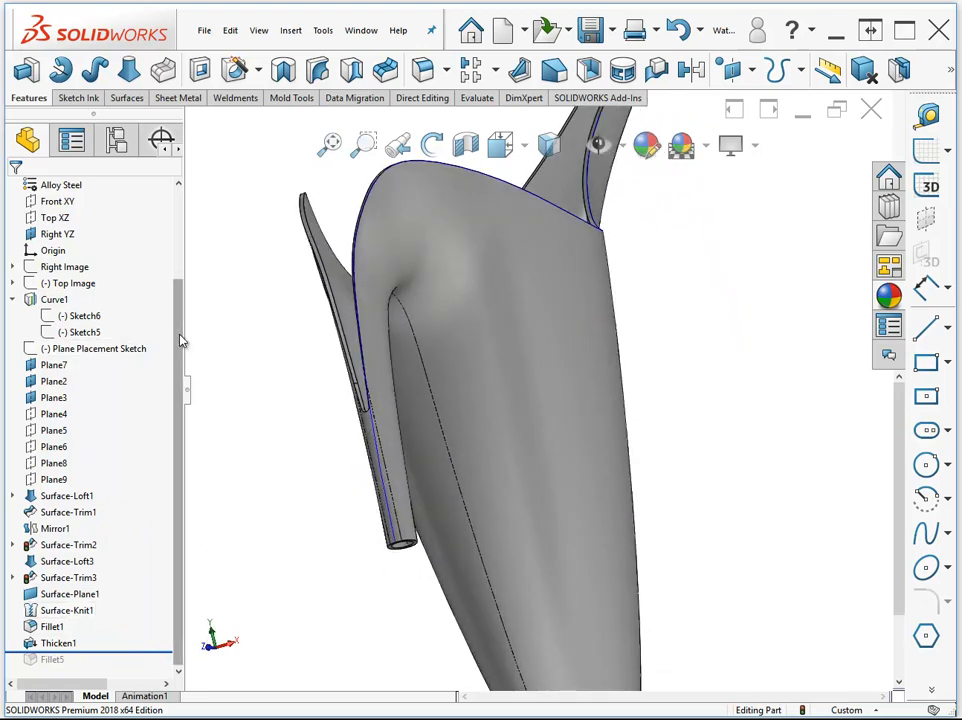
pyautogui.click(13, 300)
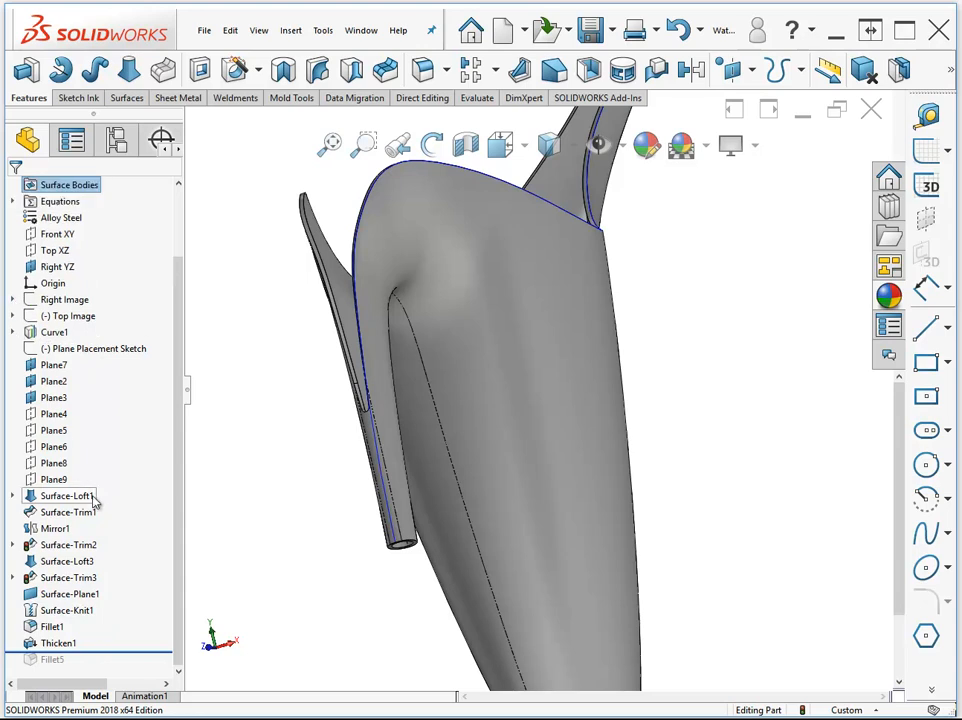
# - Roll the history back to just before Thicken1 and highlight the Fillet1 body in the Surface Bodies folder
pyautogui.moveTo(124, 651); pyautogui.dragTo(125, 636)
pyautogui.moveTo(184, 668); pyautogui.dragTo(186, 505)
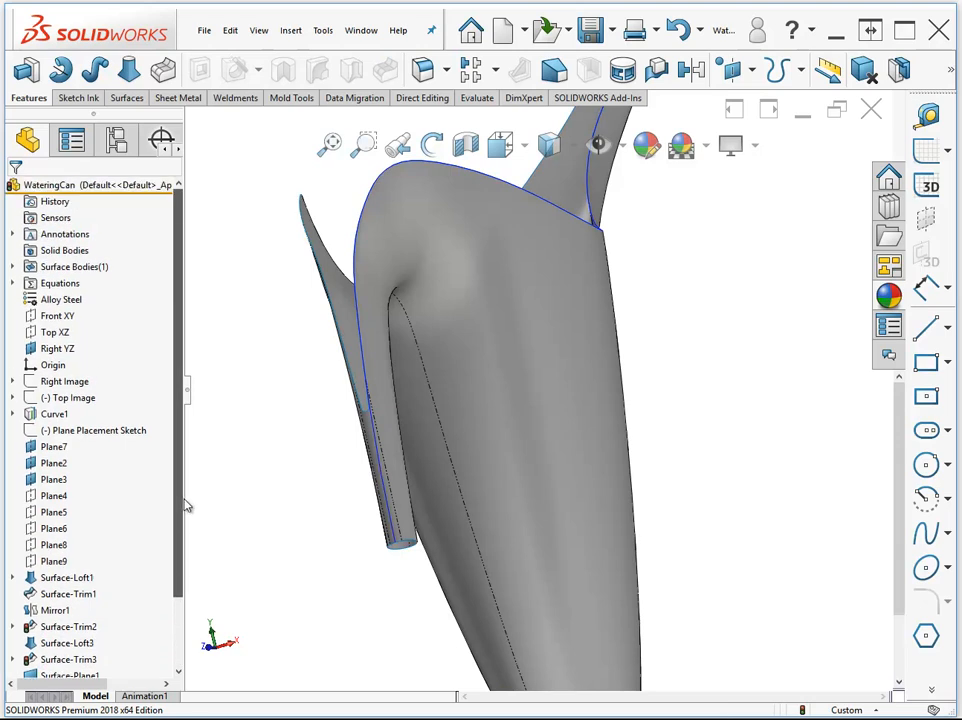
pyautogui.click(12, 266)
pyautogui.click(68, 283)
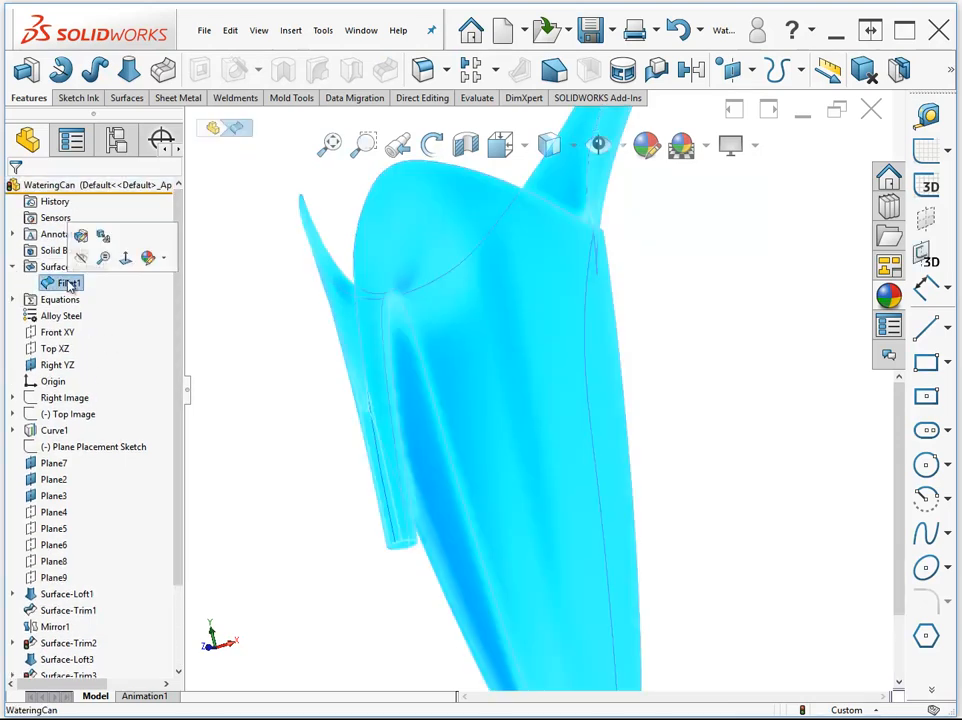
pyautogui.scroll(-3, 84, 425)
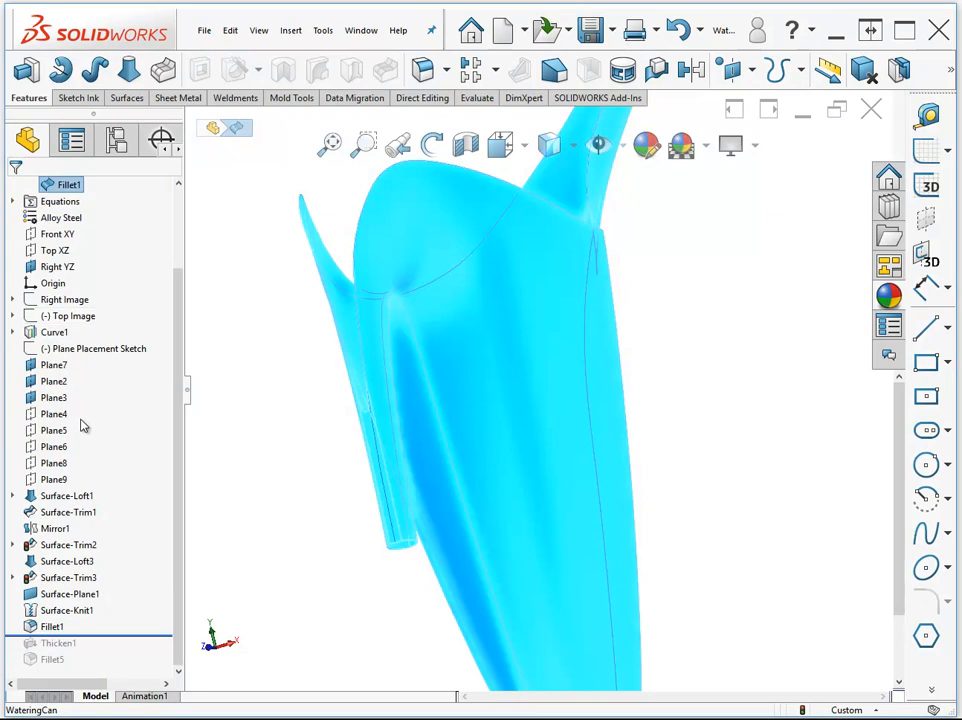
# - Roll the history forward to include Thicken1 and highlight the Thicken1 body in the Solid Bodies folder
pyautogui.moveTo(124, 635); pyautogui.dragTo(121, 651)
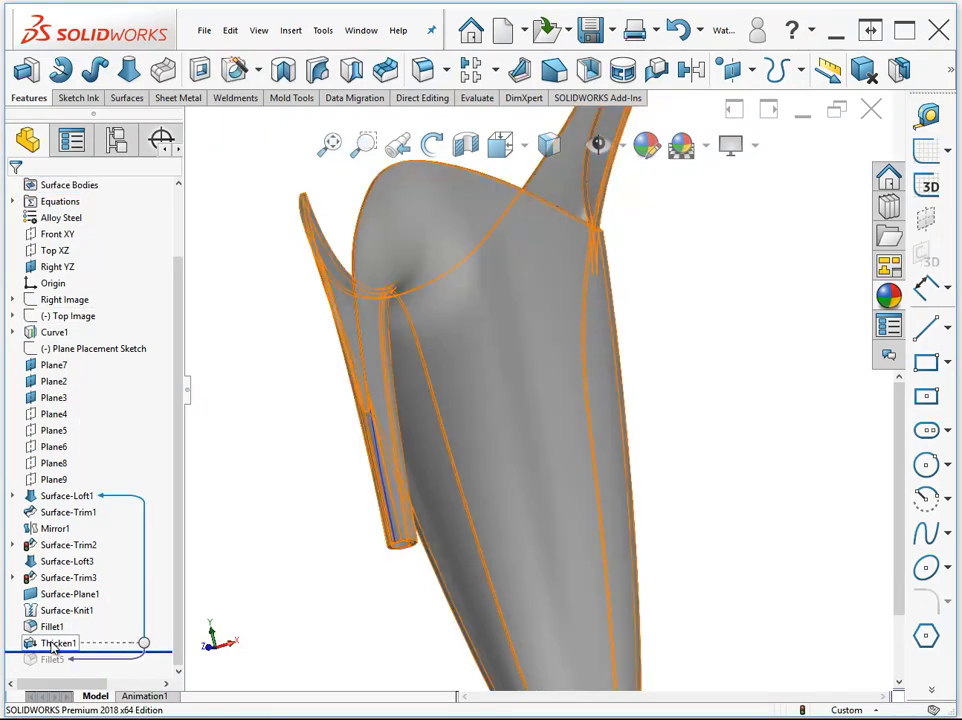
pyautogui.click(56, 643)
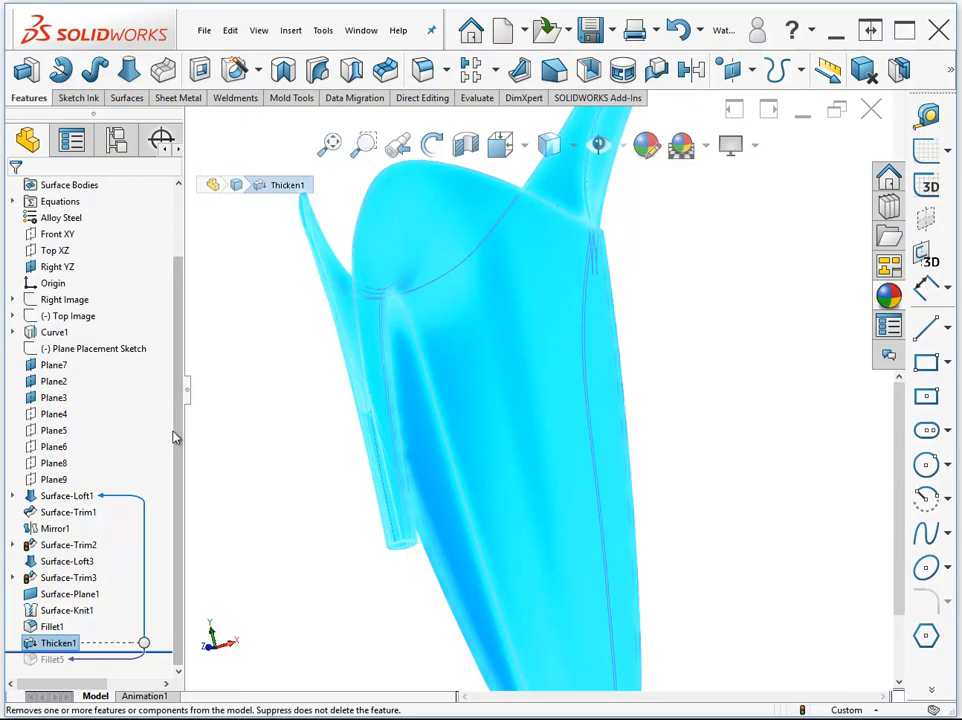
pyautogui.moveTo(176, 434); pyautogui.dragTo(167, 340)
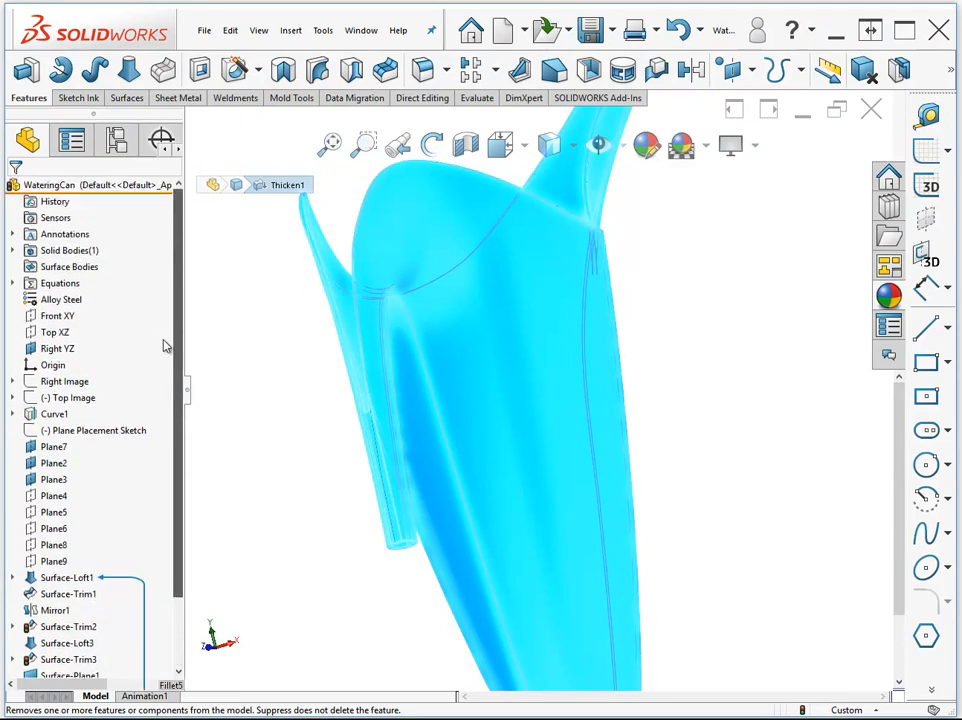
pyautogui.click(13, 251)
pyautogui.click(74, 267)
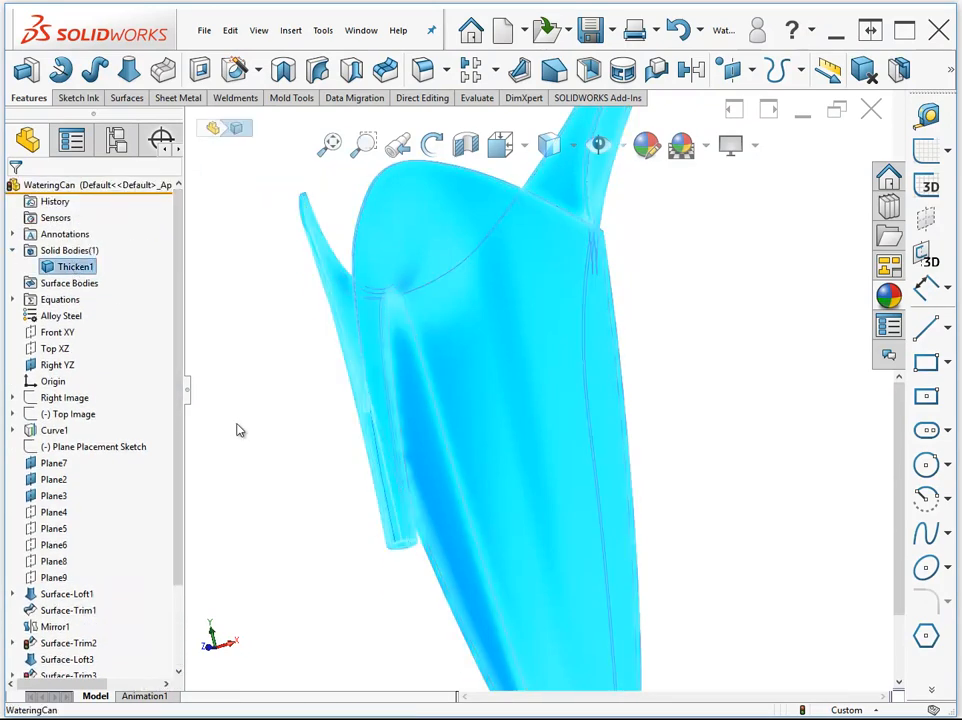
pyautogui.click(240, 441)
# - Roll the history forward to include Fillet5 and inspect the watering can's finished rim, handle, spout and base
pyautogui.scroll(-2, 120, 600)
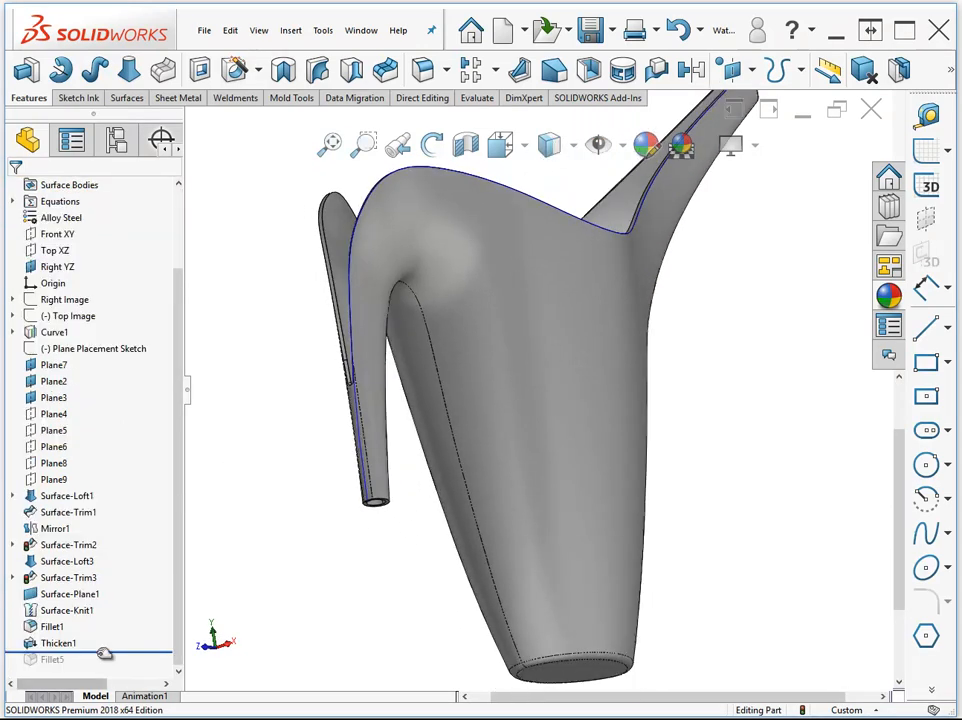
pyautogui.moveTo(104, 653); pyautogui.dragTo(100, 668)
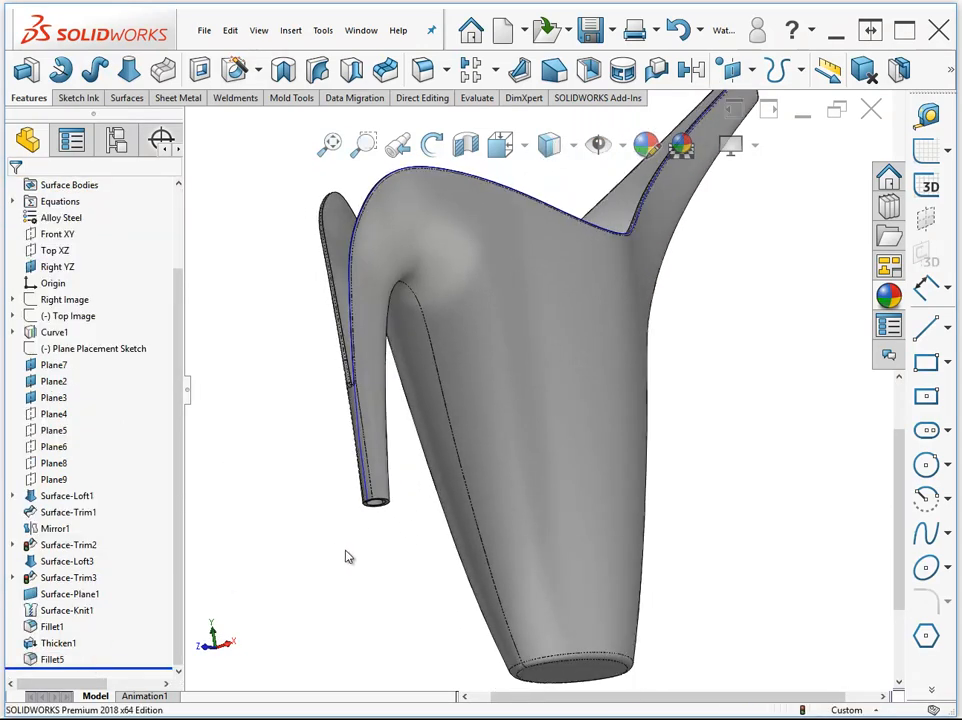
pyautogui.moveTo(393, 358); pyautogui.dragTo(794, 273, button='middle')
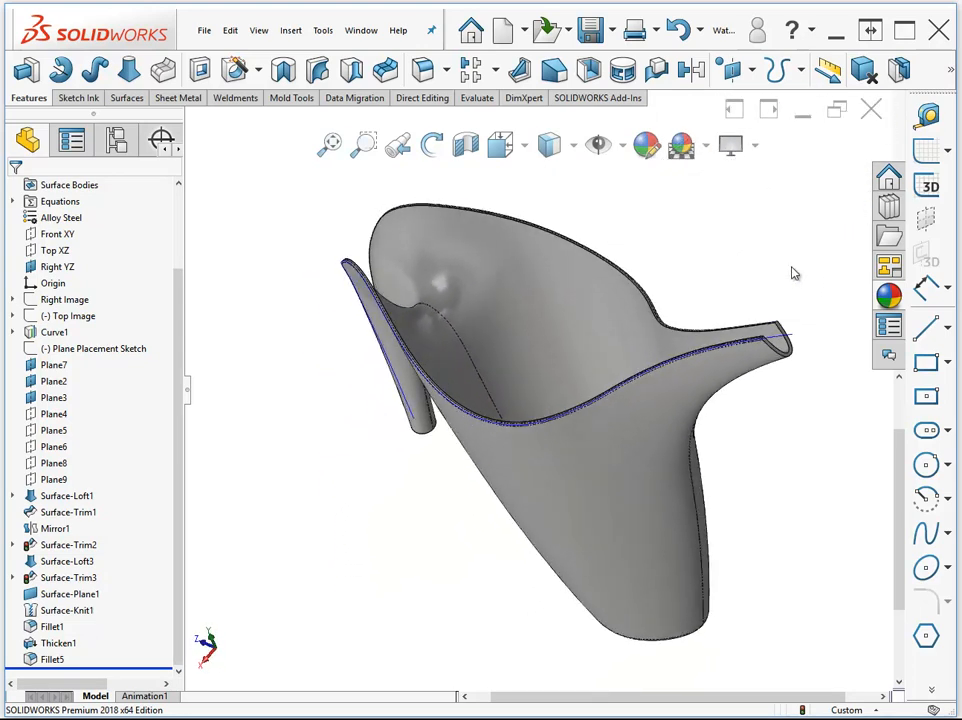
pyautogui.moveTo(578, 233); pyautogui.dragTo(586, 259, button='middle')
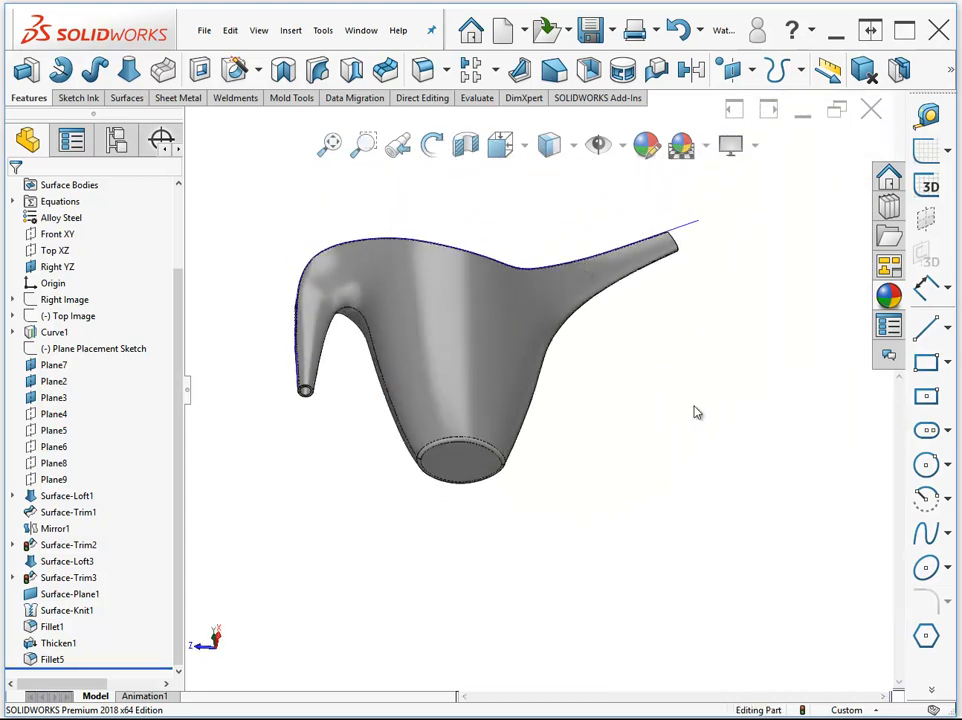
# - Switch to the mouse part, roll its history back to just before Shell1, and expand the Overall Shape Features folder
pyautogui.hotkey('ctrl', 'Tab')
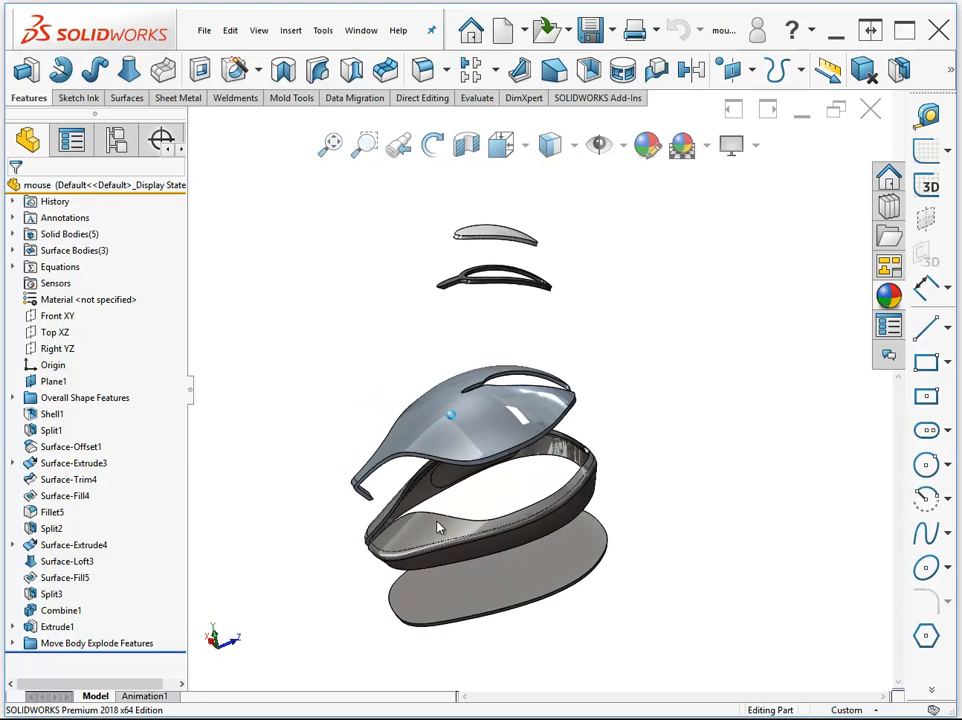
pyautogui.click(42, 414)
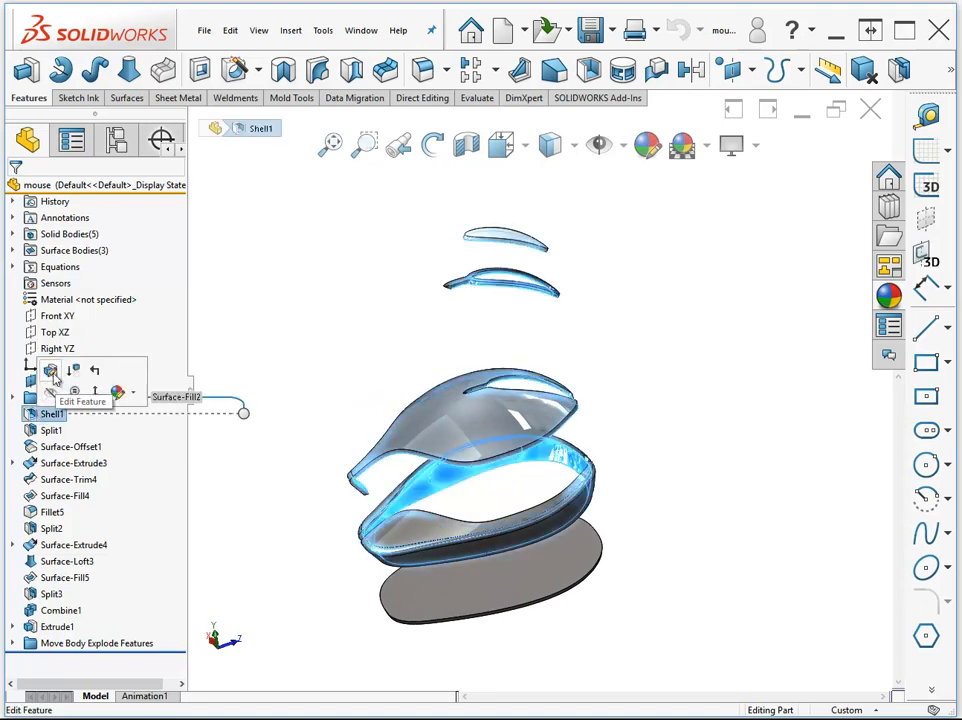
pyautogui.click(94, 370)
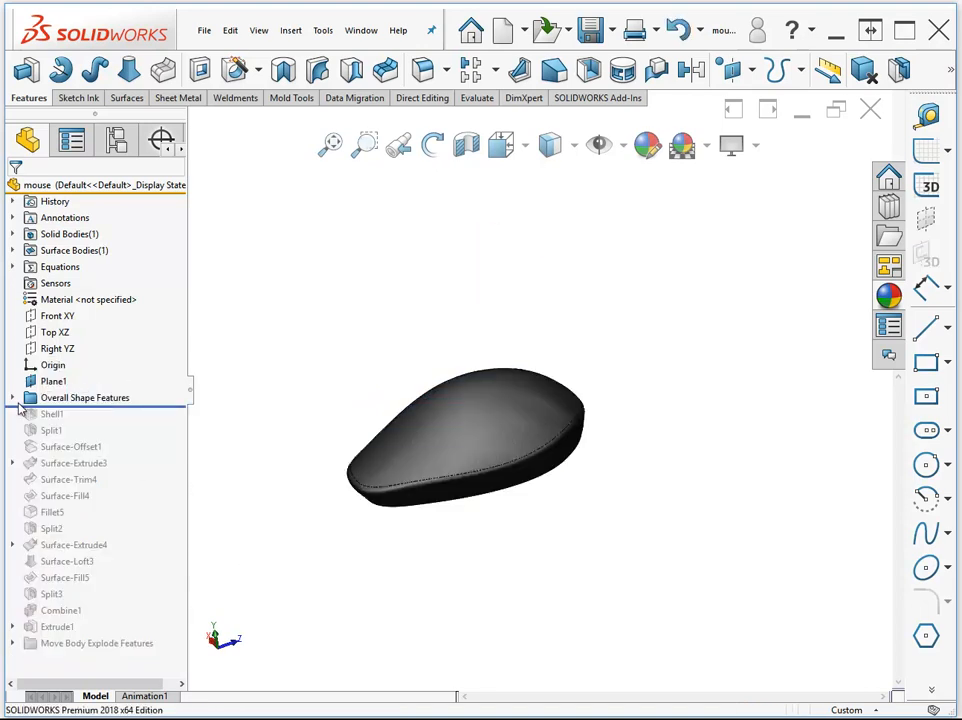
pyautogui.click(14, 398)
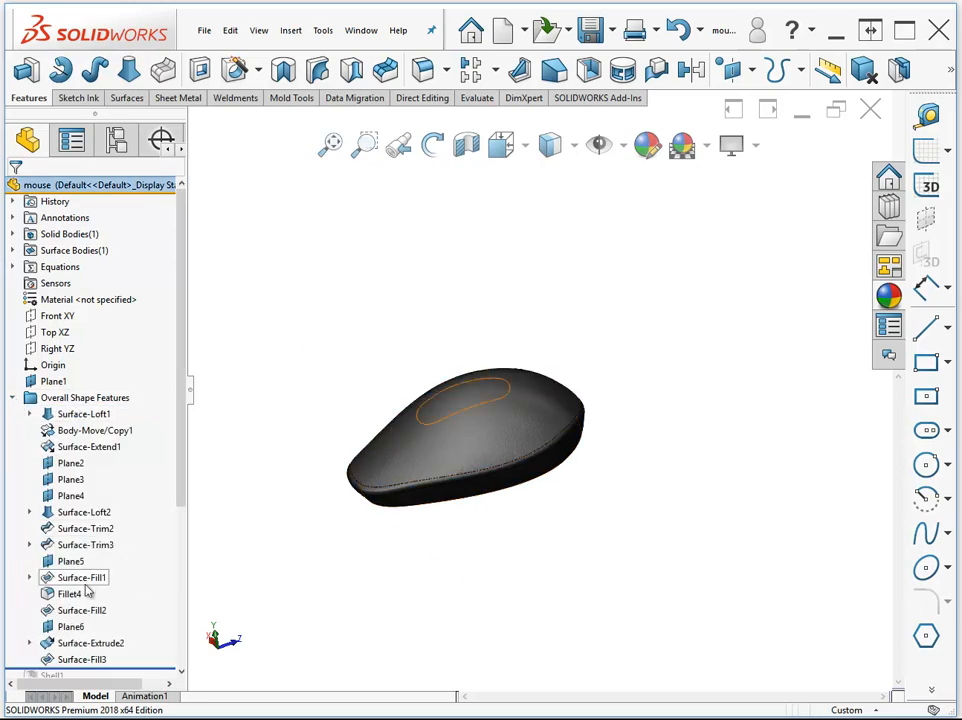
pyautogui.click(13, 398)
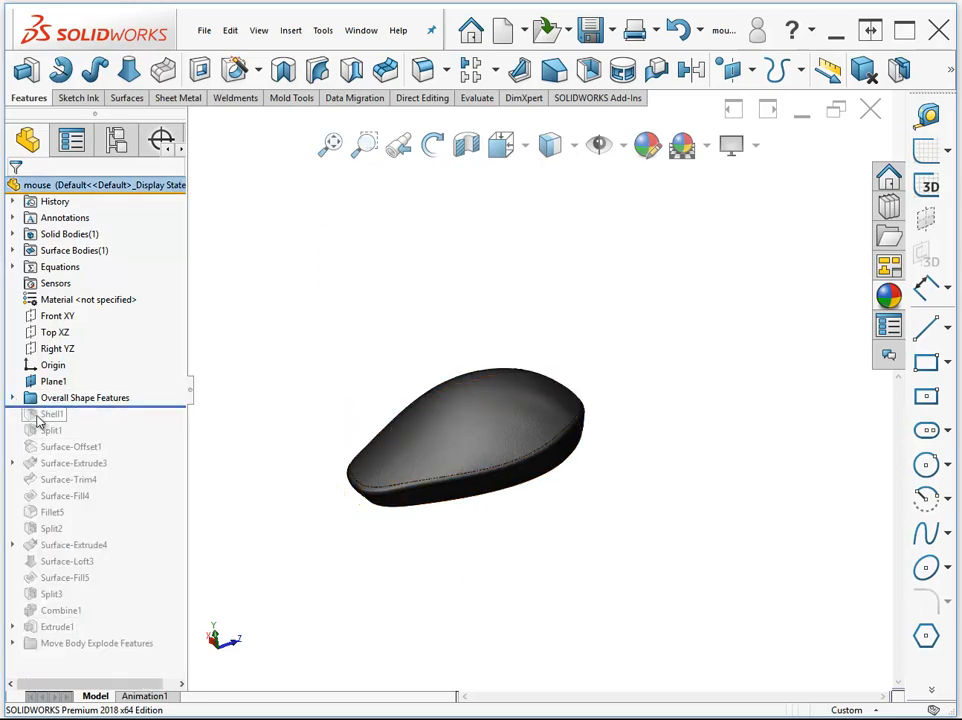
pyautogui.click(13, 398)
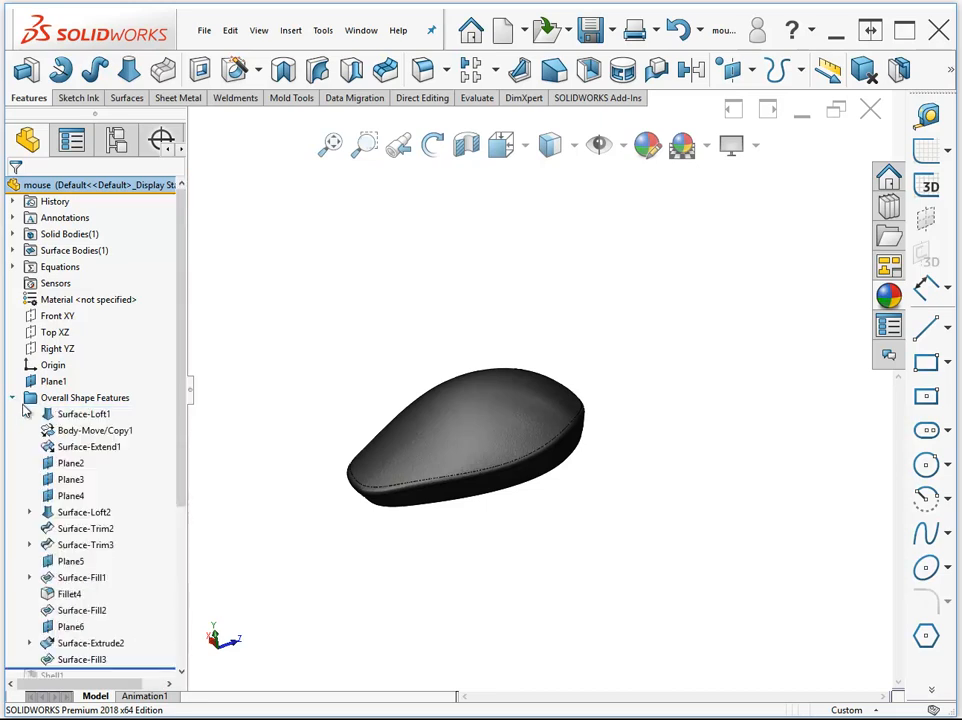
# - Roll the mouse history back to just before Body-Move/Copy1 and inspect the lofted top surface
pyautogui.click(68, 432)
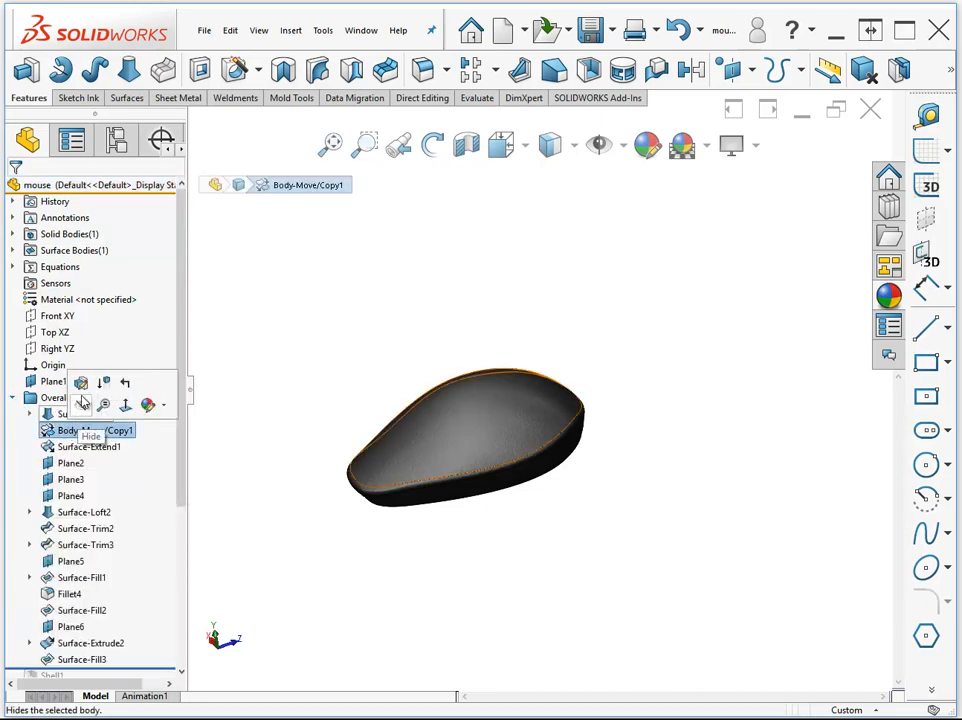
pyautogui.click(122, 386)
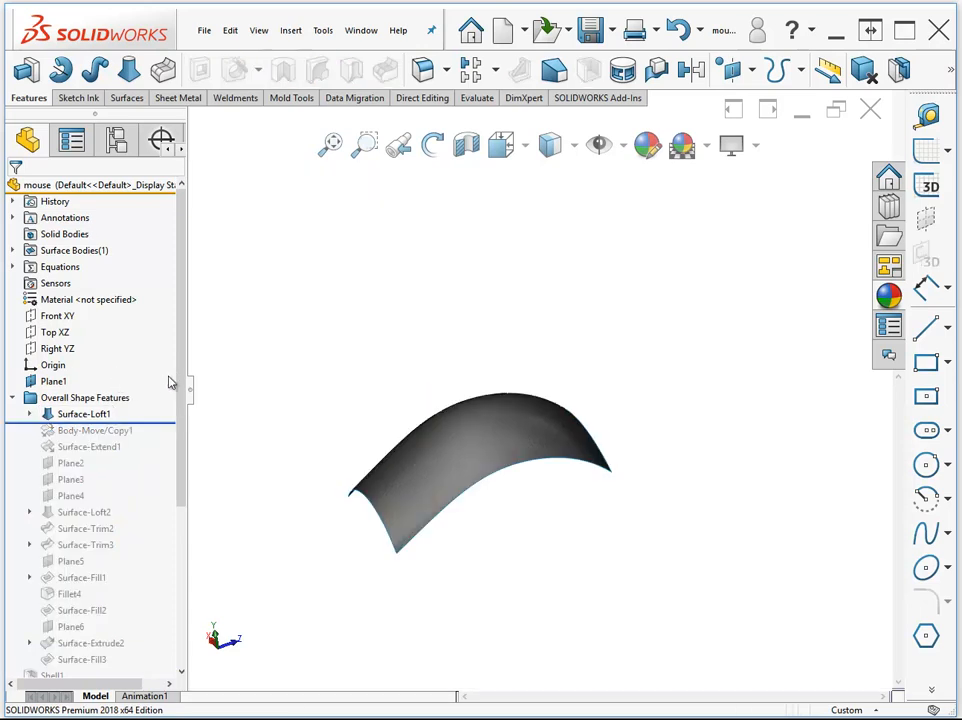
pyautogui.moveTo(319, 382); pyautogui.dragTo(449, 477, button='middle')
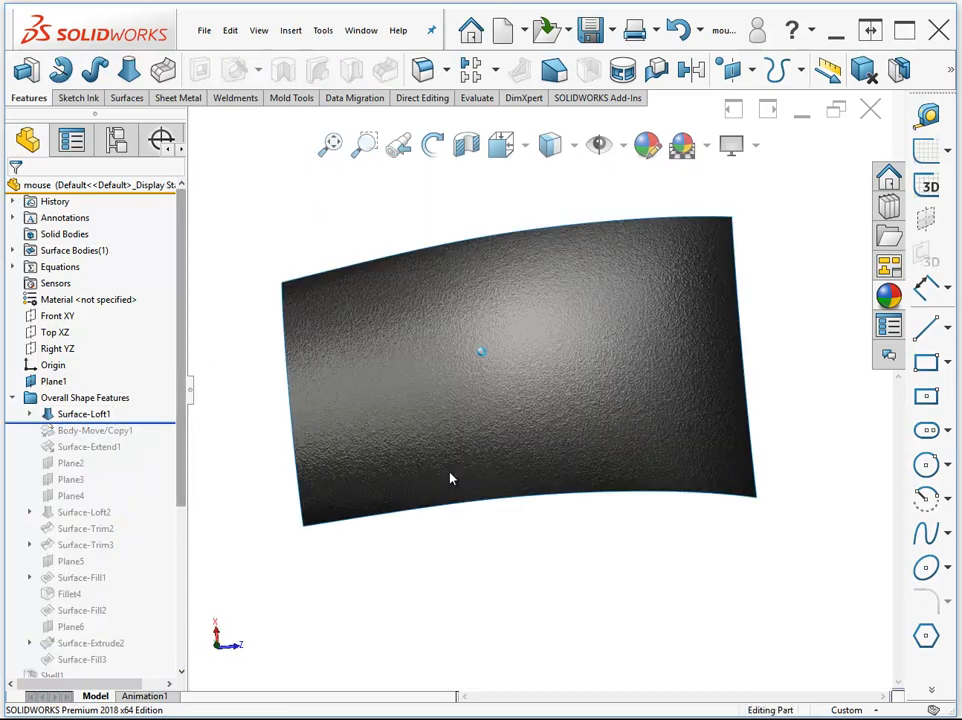
# - Expand Surface-Loft1 and highlight Sketch2, Sketch3 and Sketch1 together on the lofted surface
pyautogui.click(31, 414)
pyautogui.click(75, 430)
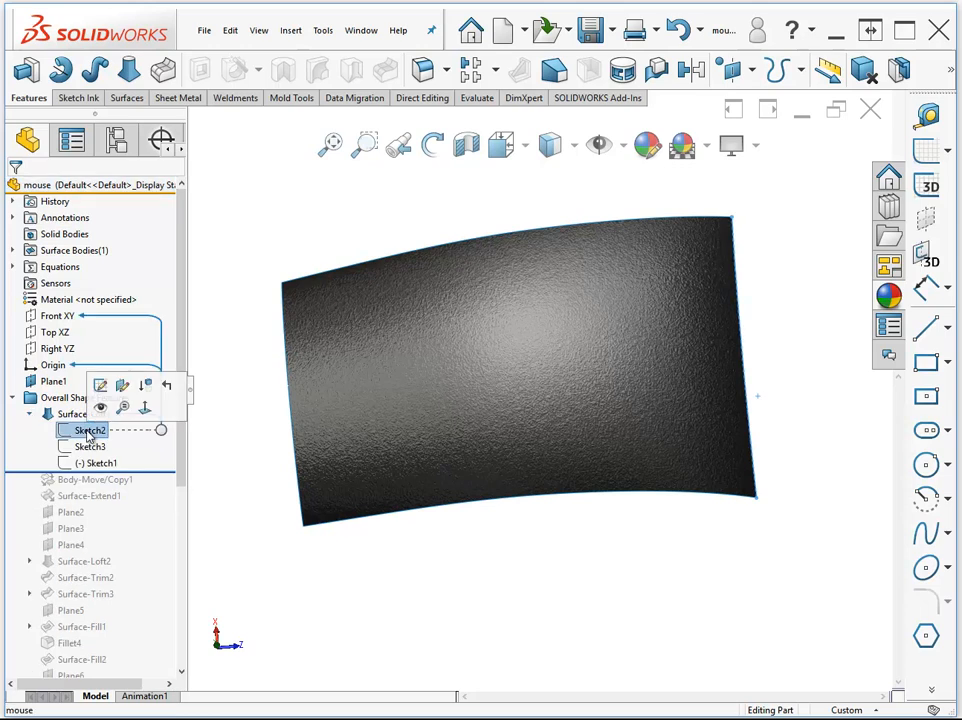
pyautogui.keyDown('ctrl'); pyautogui.click(78, 446); pyautogui.keyUp('ctrl')
pyautogui.keyDown('ctrl'); pyautogui.click(95, 464); pyautogui.keyUp('ctrl')
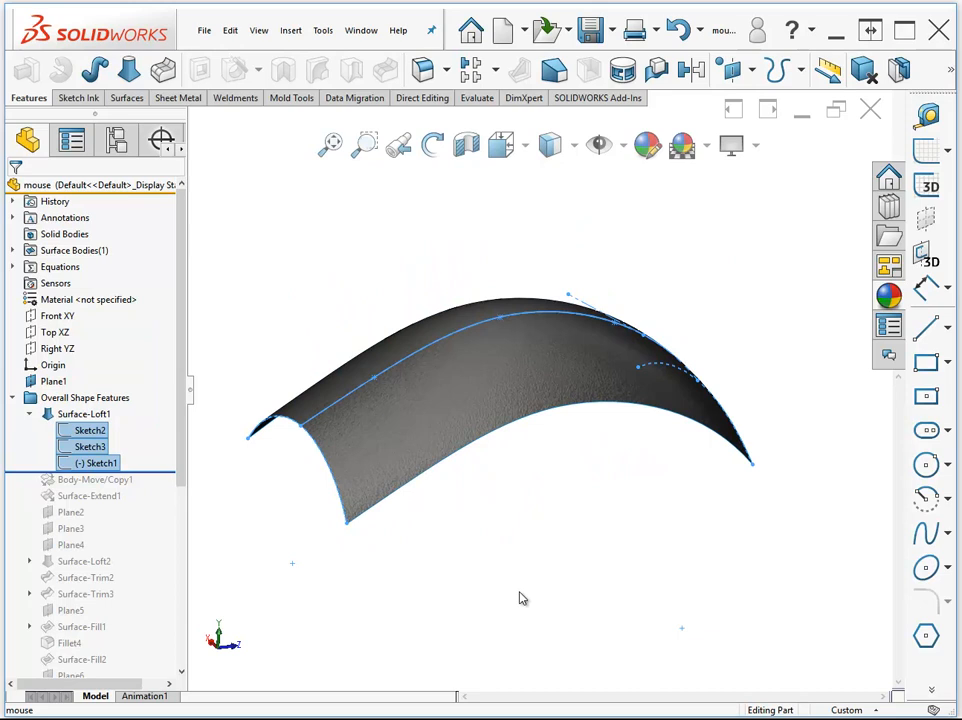
# - Highlight the two end edges of the lofted surface together with the guide curve Sketch1
pyautogui.click(569, 593)
pyautogui.moveTo(569, 593)
pyautogui.mouseDown(button='middle')
pyautogui.moveTo(593, 557)
pyautogui.moveTo(638, 554)
pyautogui.moveTo(653, 526)
pyautogui.moveTo(715, 514)
pyautogui.moveTo(698, 517)
pyautogui.mouseUp(button='middle')
pyautogui.click(690, 517)
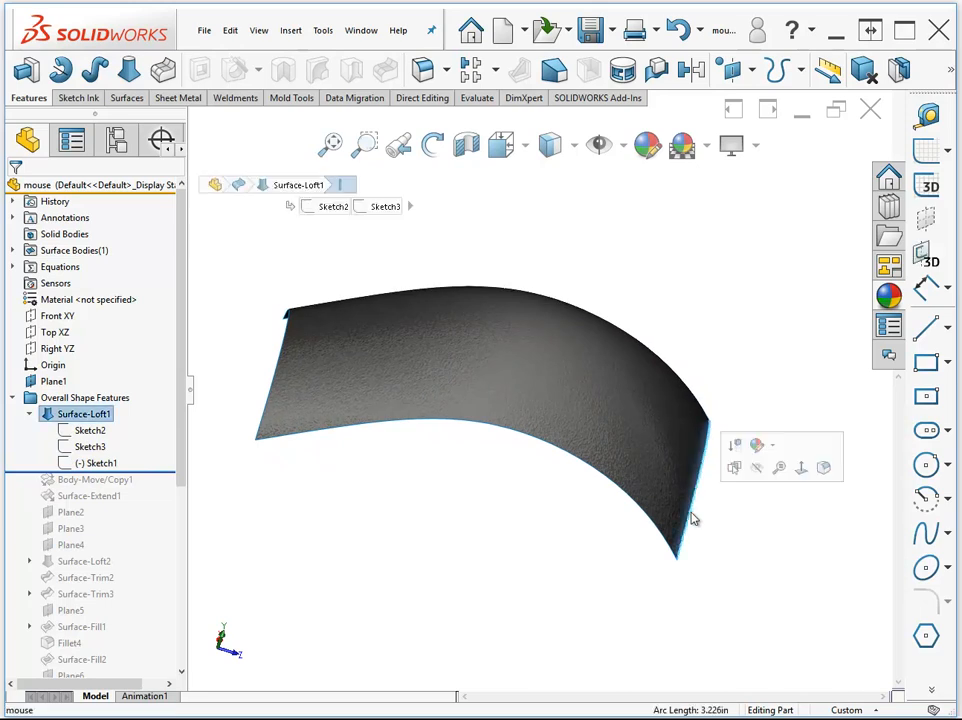
pyautogui.keyDown('ctrl'); pyautogui.click(267, 403); pyautogui.keyUp('ctrl')
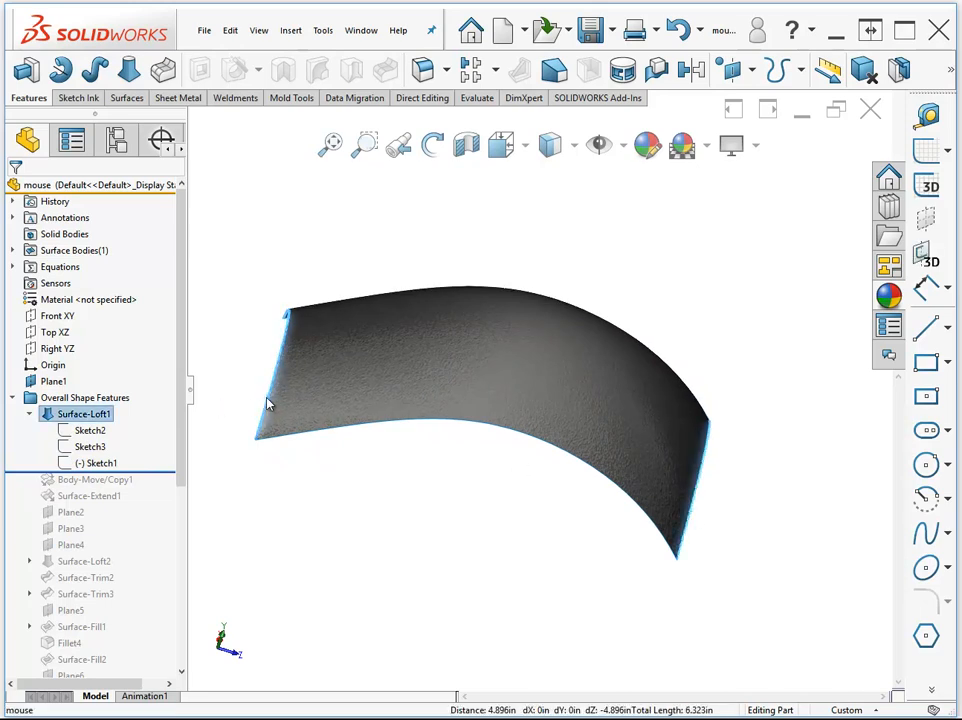
pyautogui.click(97, 462)
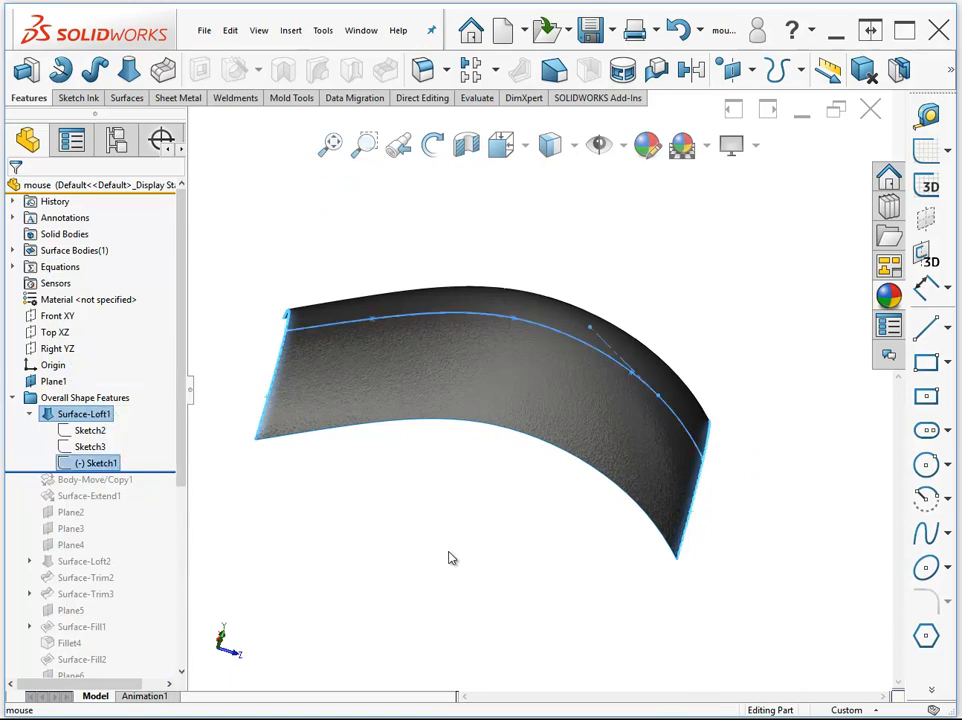
# - Open Surface-Loft1's definition, examine its mesh preview at a density of 11, and cancel the edit
pyautogui.click(84, 413)
pyautogui.click(77, 377)
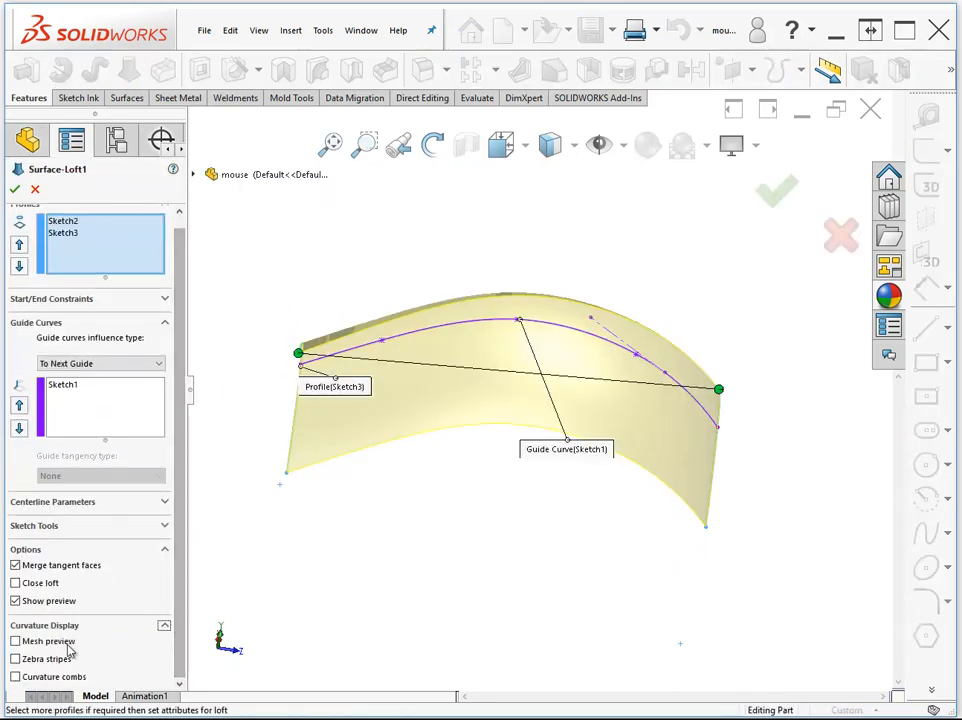
pyautogui.click(15, 641)
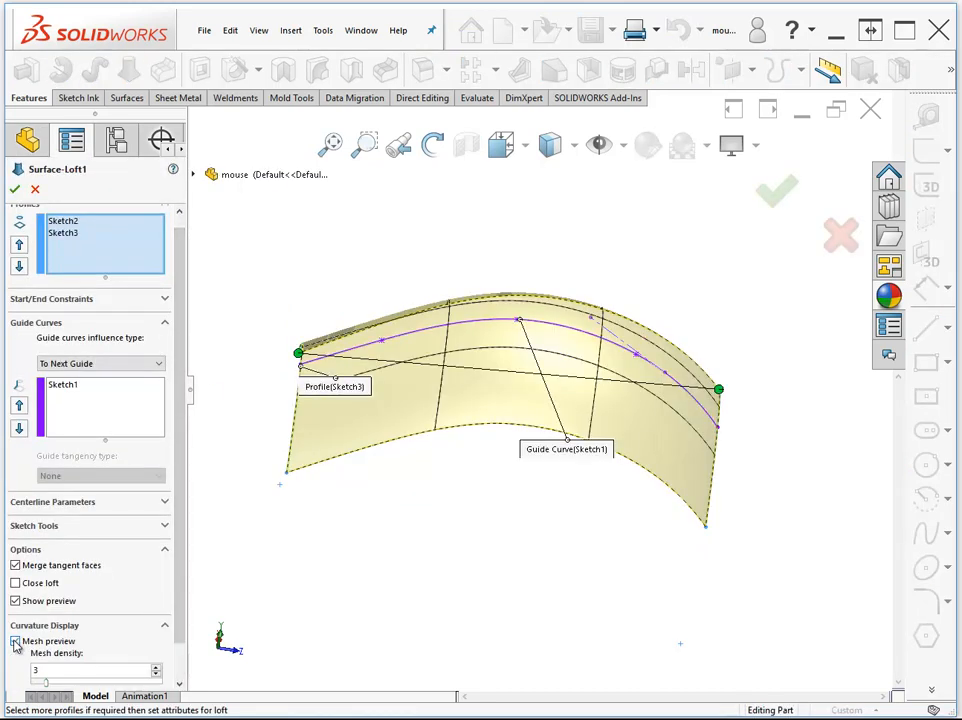
pyautogui.moveTo(44, 688); pyautogui.dragTo(99, 683)
pyautogui.moveTo(316, 600); pyautogui.dragTo(618, 509, button='middle')
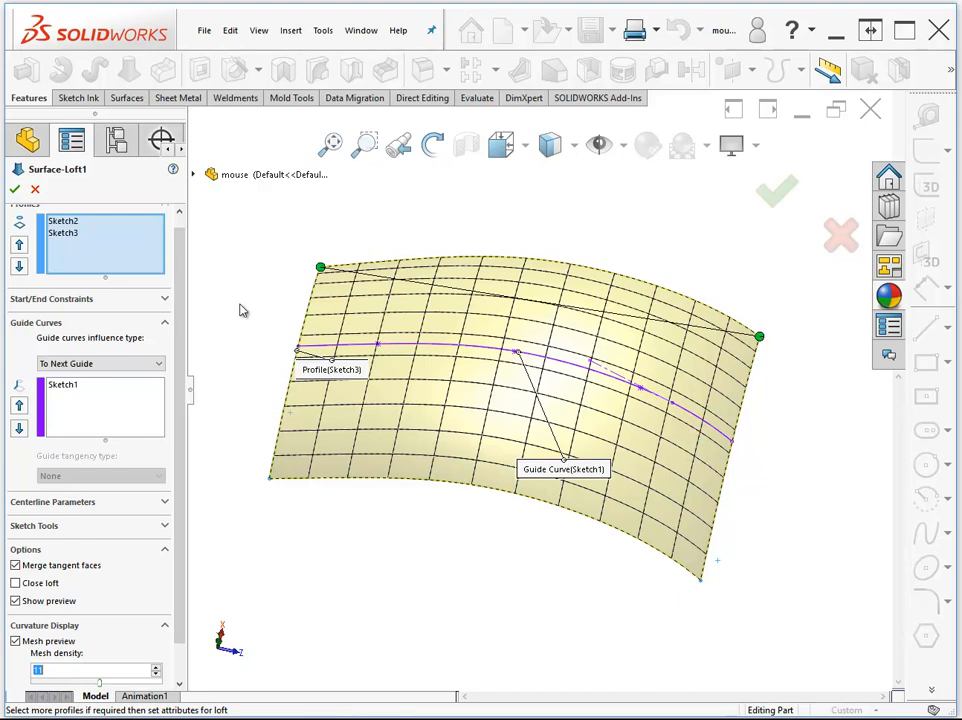
pyautogui.click(34, 190)
# - Roll the history forward through Split1 to examine the shelled mouse body, and return to just after Surface-Loft1
pyautogui.moveTo(95, 422); pyautogui.dragTo(130, 588)
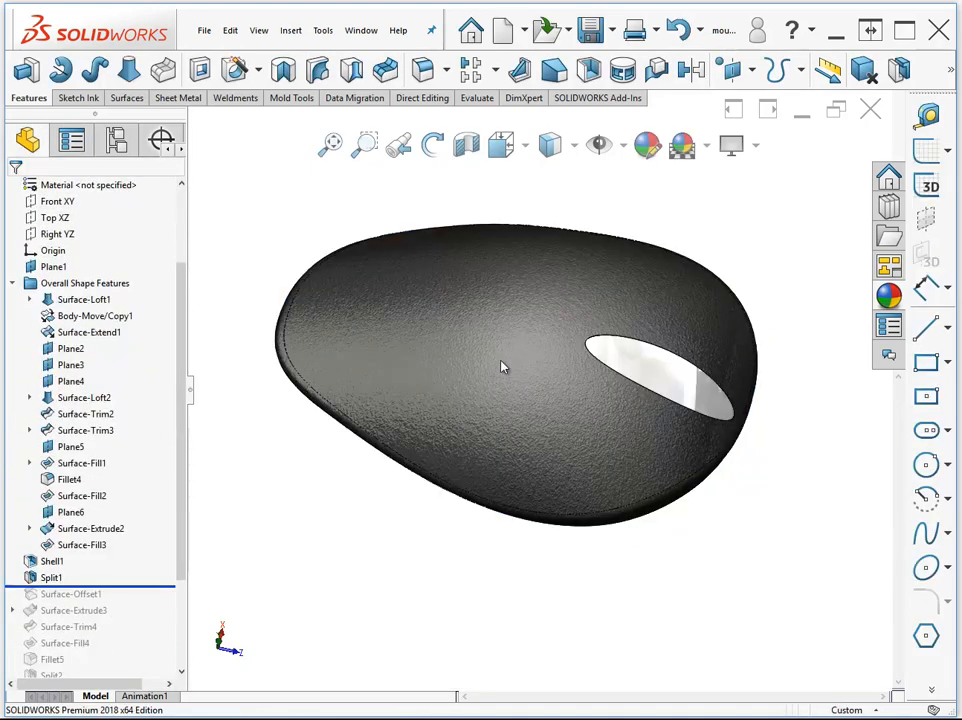
pyautogui.click(460, 352)
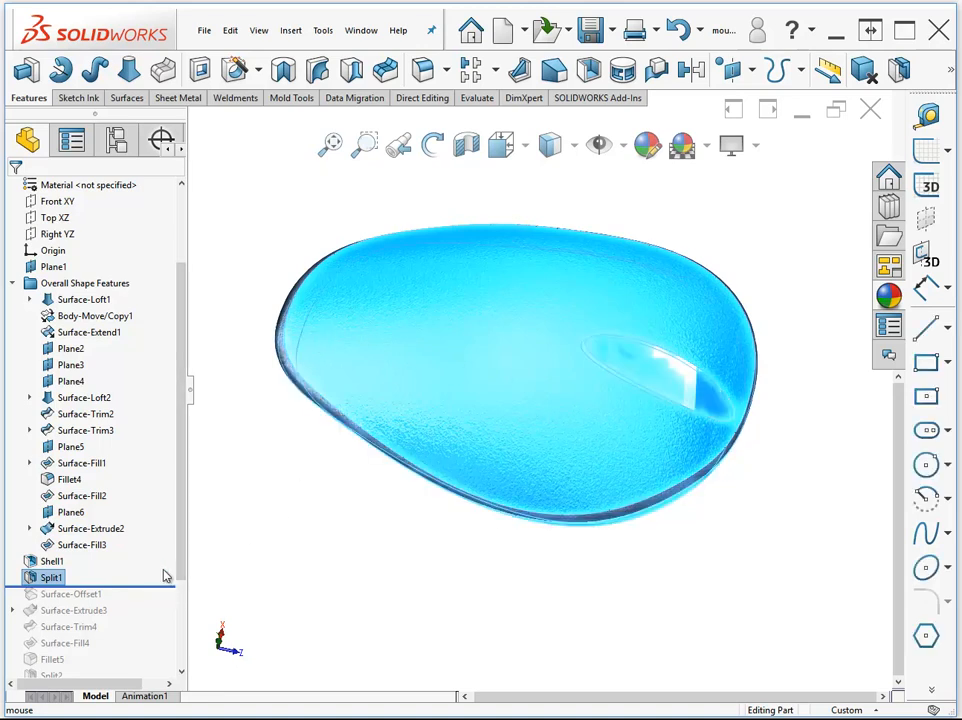
pyautogui.moveTo(161, 586); pyautogui.dragTo(161, 307)
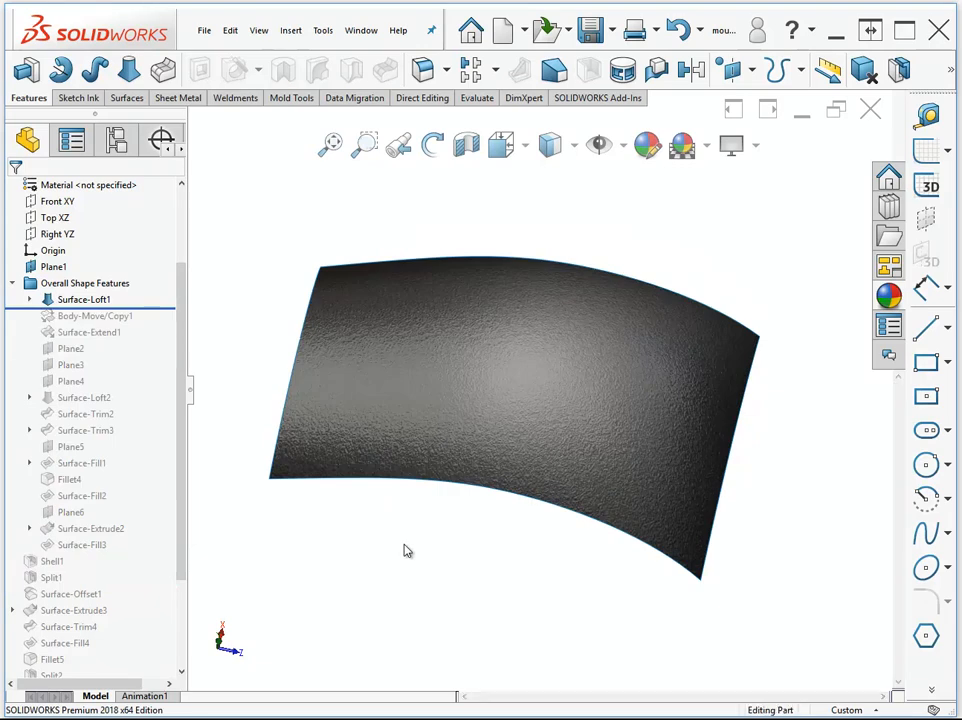
# - Roll the history forward through Surface-Trim3 and highlight Sketch2 of Surface-Loft1 against the trimmed body
pyautogui.moveTo(146, 306); pyautogui.dragTo(131, 437)
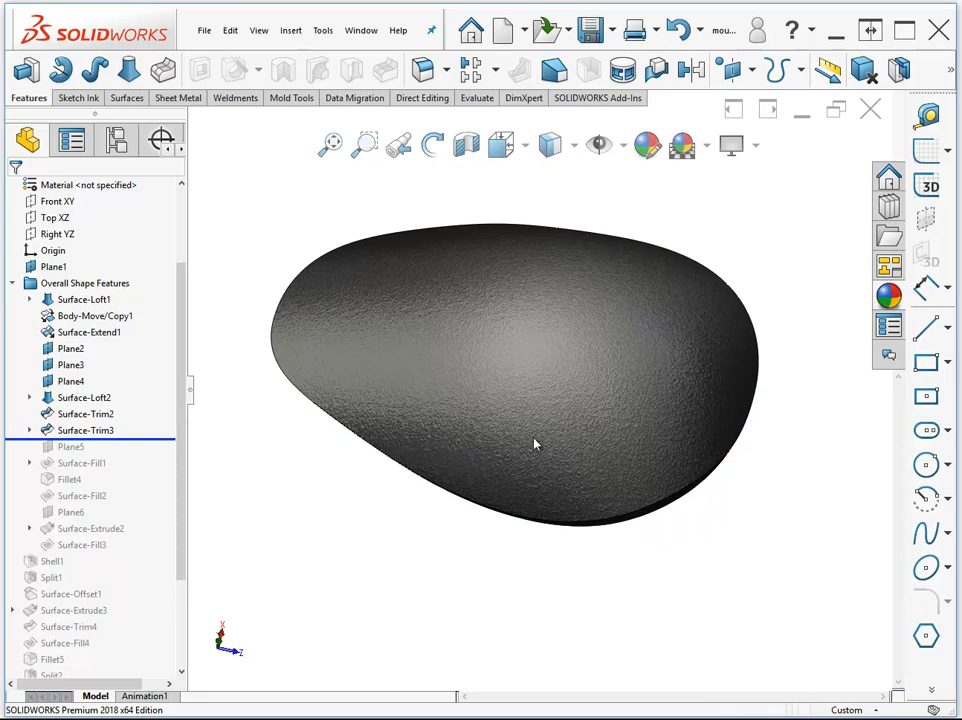
pyautogui.moveTo(515, 378); pyautogui.dragTo(440, 490, button='middle')
pyautogui.click(30, 299)
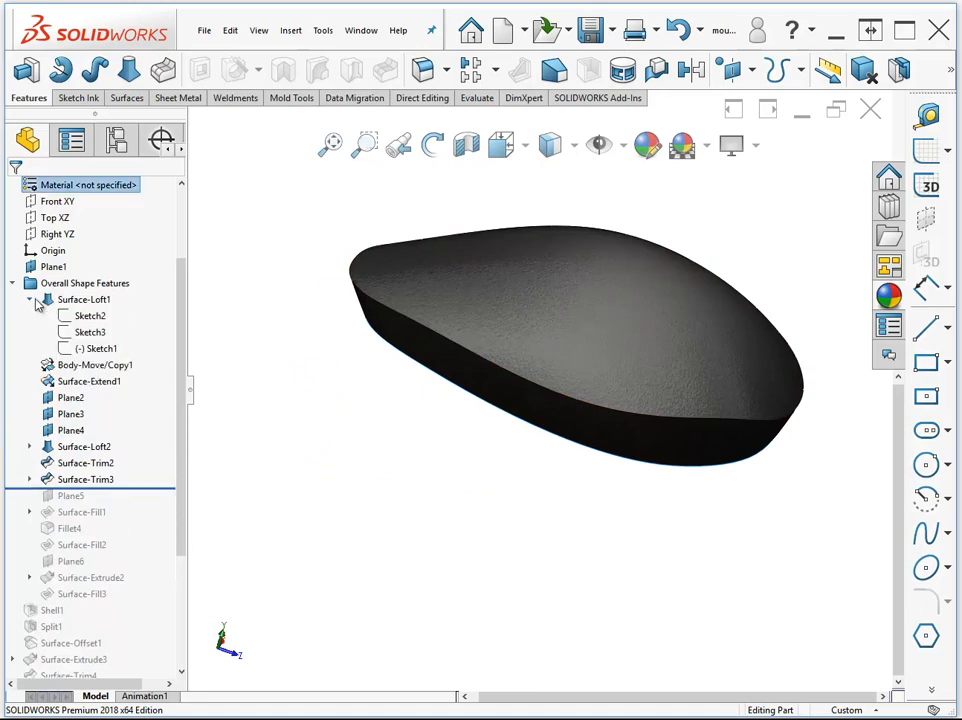
pyautogui.click(92, 316)
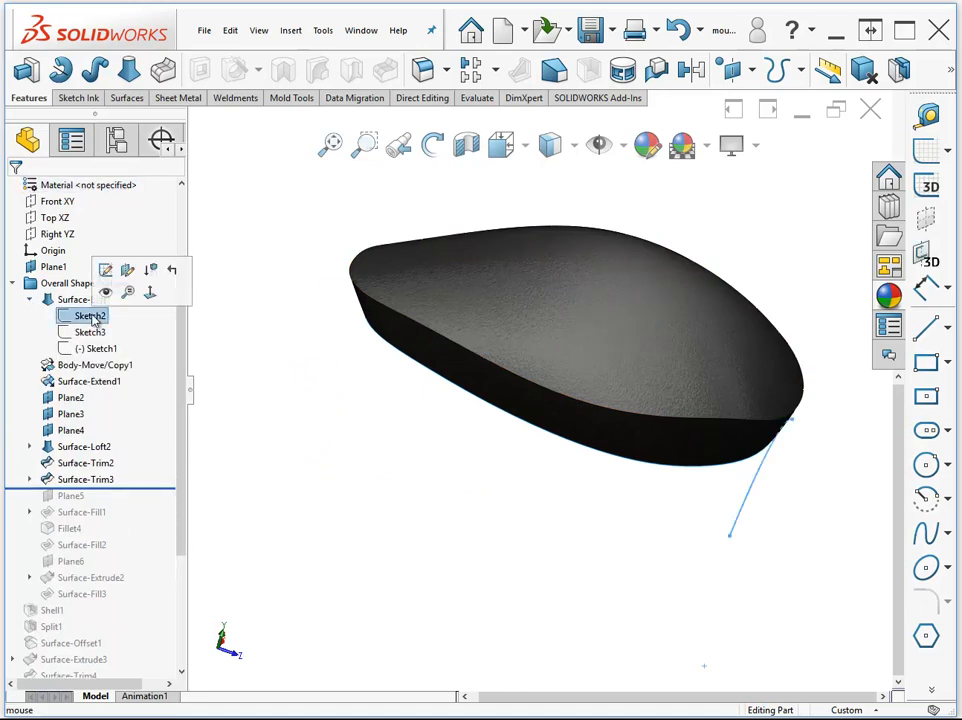
# - Expand Surface-Loft2 and inspect the highlighted side wall surface running around the mouse
pyautogui.click(30, 446)
pyautogui.click(84, 446)
pyautogui.moveTo(483, 519); pyautogui.dragTo(435, 440, button='middle')
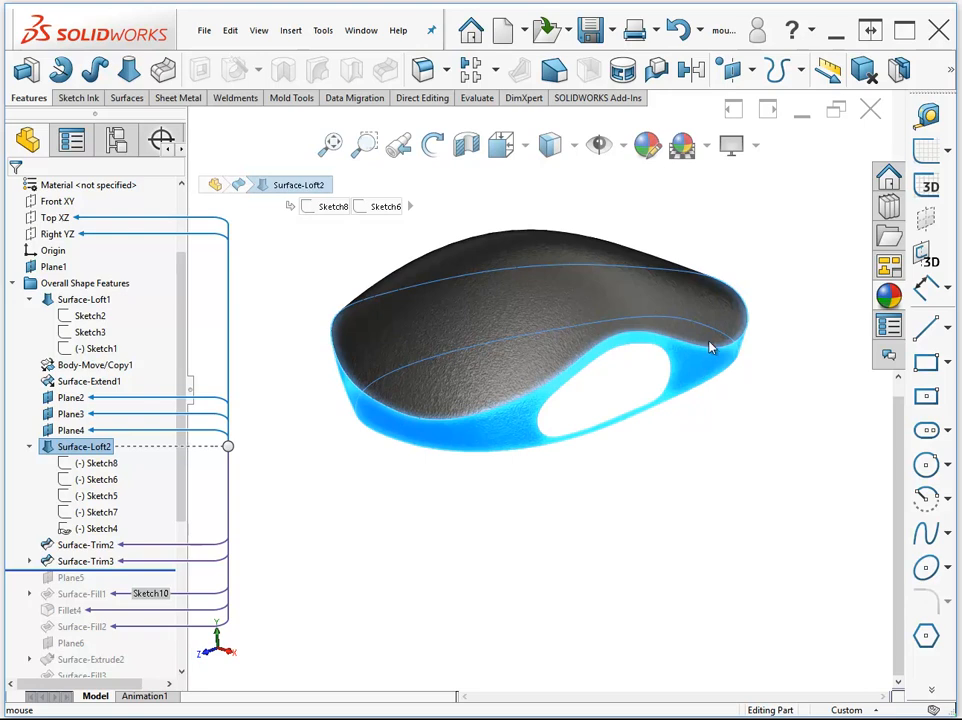
# - Highlight Surface-Loft2's Sketch8, Sketch6, Sketch5 and Sketch7 one after another to examine the curves behind the side wall
pyautogui.click(98, 463)
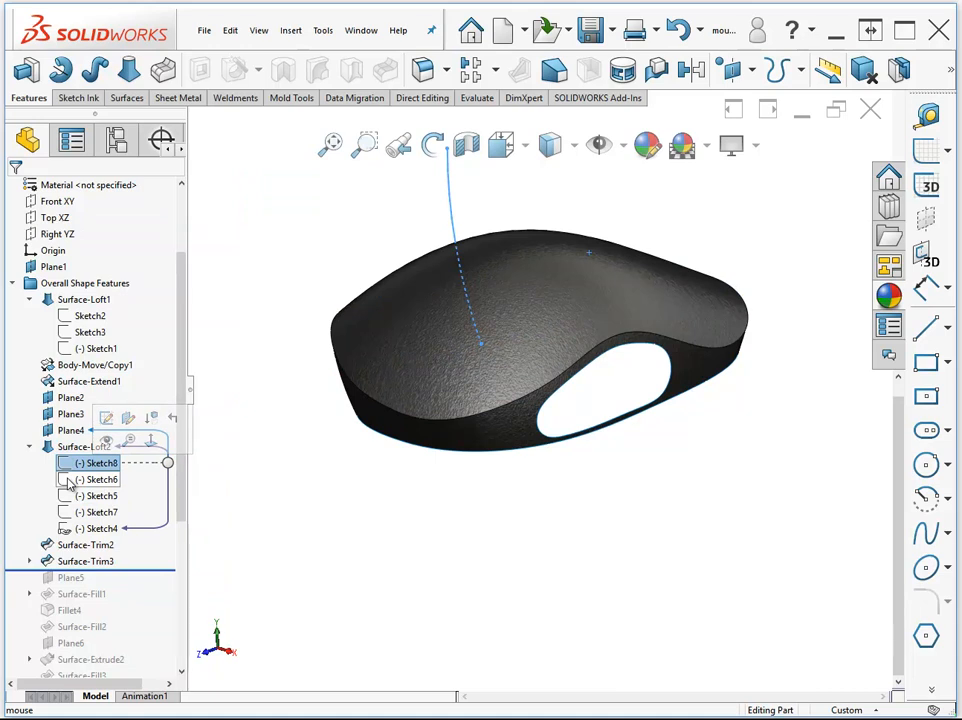
pyautogui.click(72, 481)
pyautogui.click(78, 497)
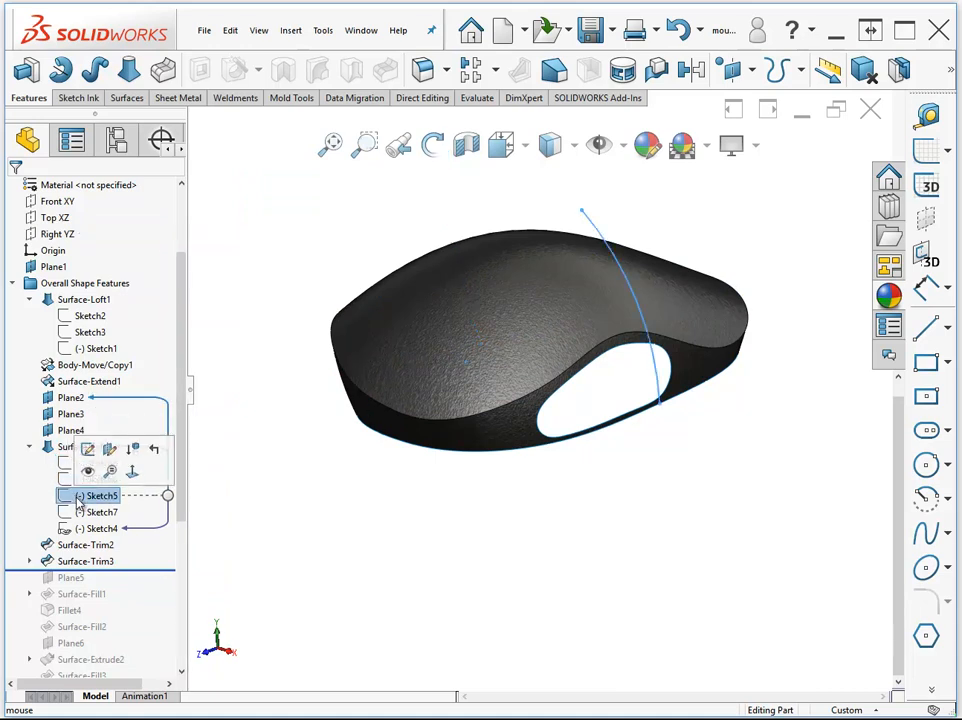
pyautogui.click(90, 512)
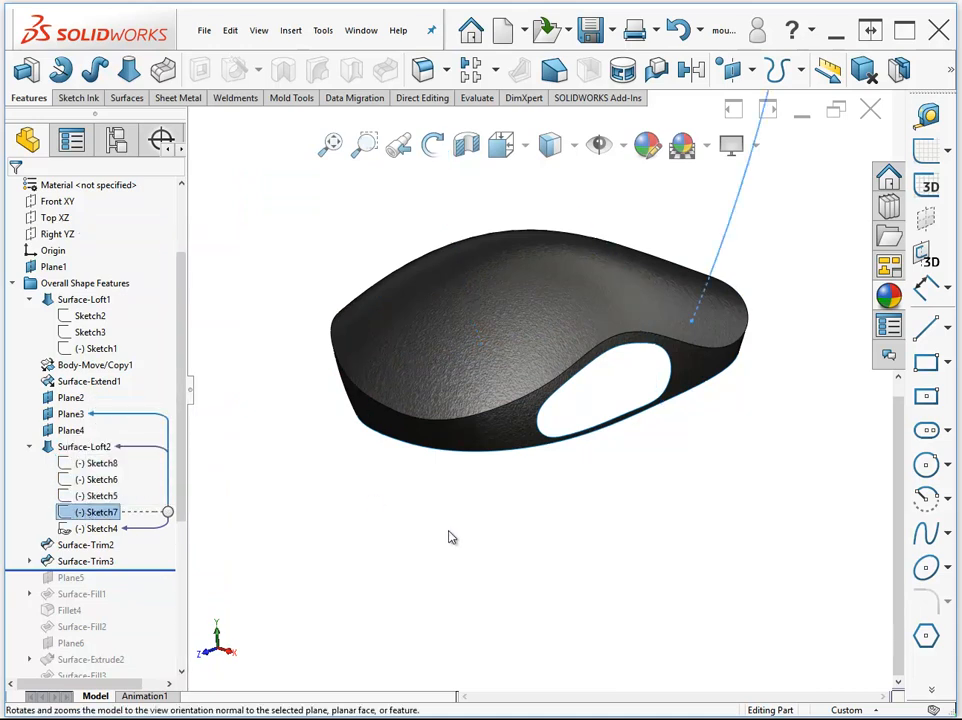
# - Highlight Surface-Trim2 and roll the history forward to just after Surface-Fill1
pyautogui.click(451, 552)
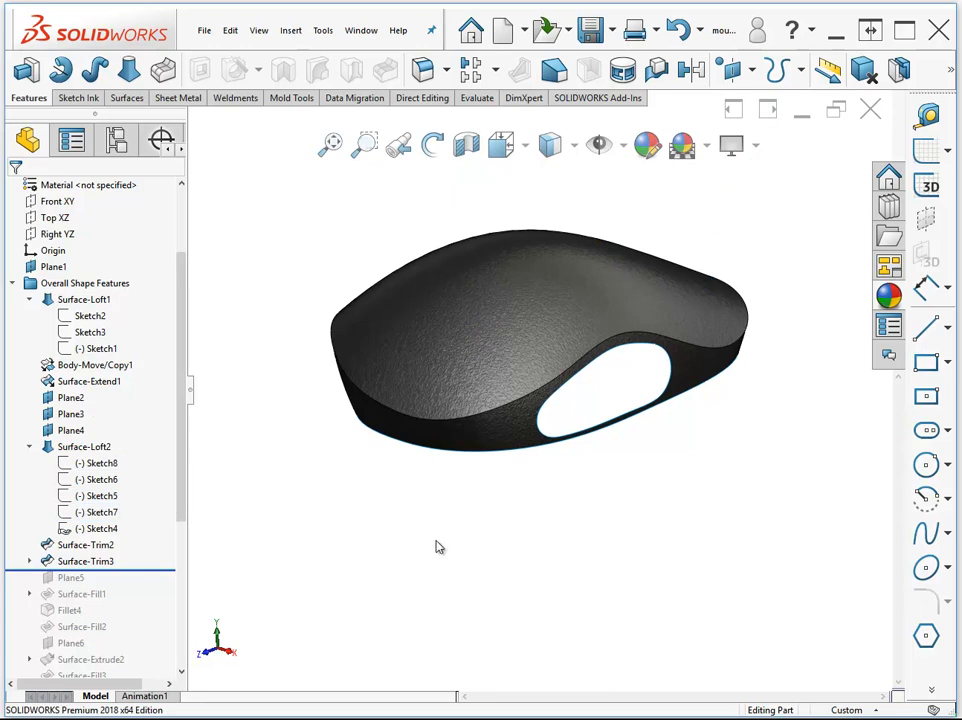
pyautogui.click(85, 545)
pyautogui.click(266, 556)
pyautogui.moveTo(112, 569); pyautogui.dragTo(112, 602)
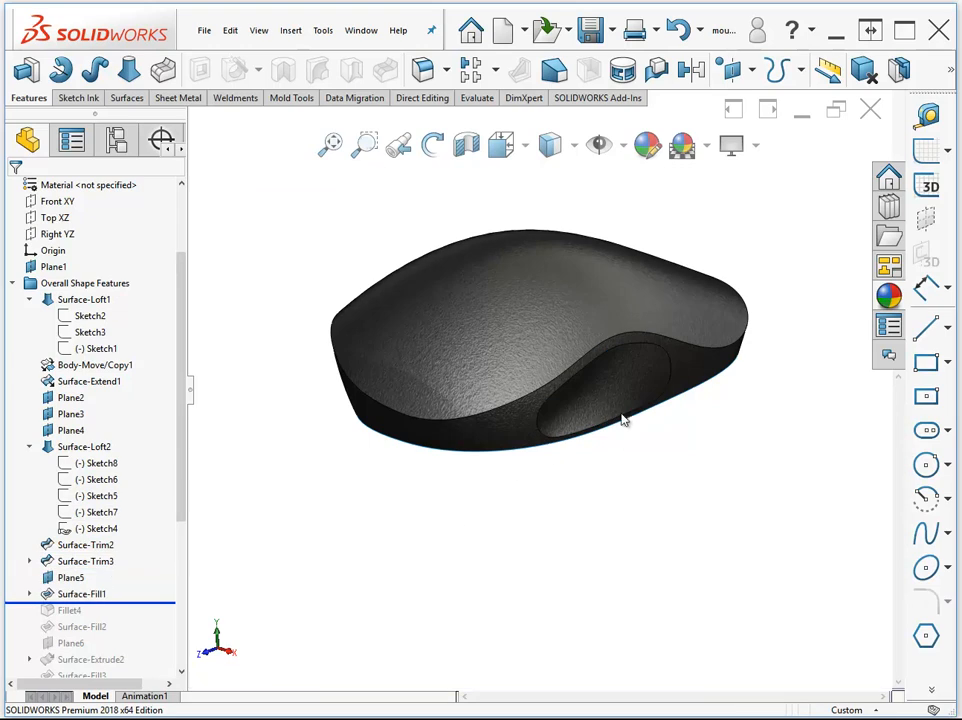
# - Highlight the Surface-Fill1 thumb recess on the mouse's side and its Sketch10 to examine how the curve shapes the patch
pyautogui.moveTo(537, 462); pyautogui.dragTo(554, 303, button='middle')
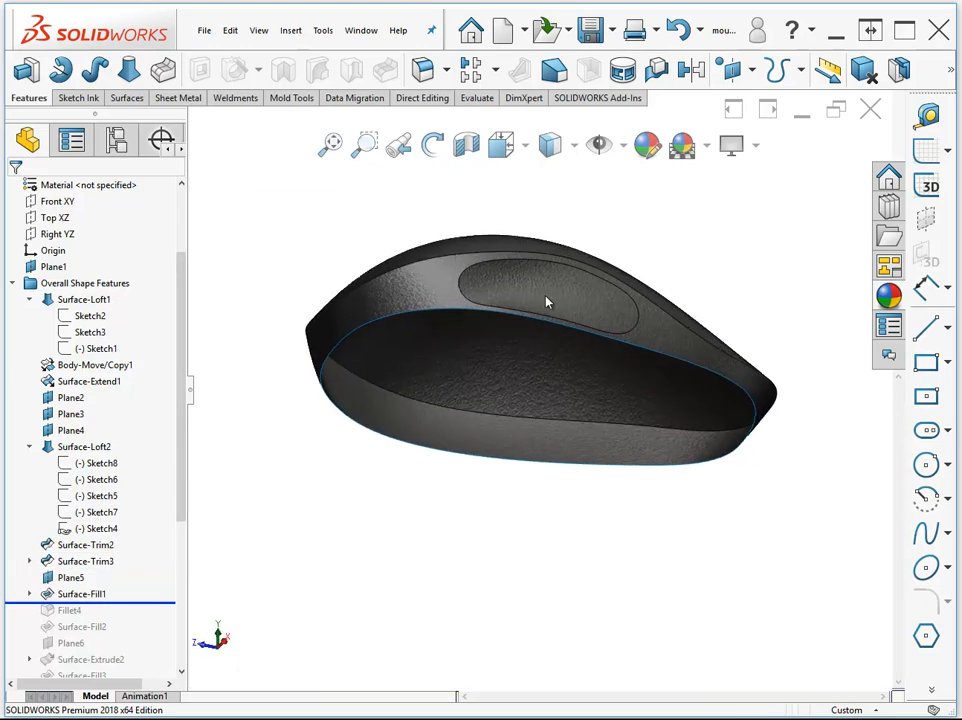
pyautogui.click(535, 298)
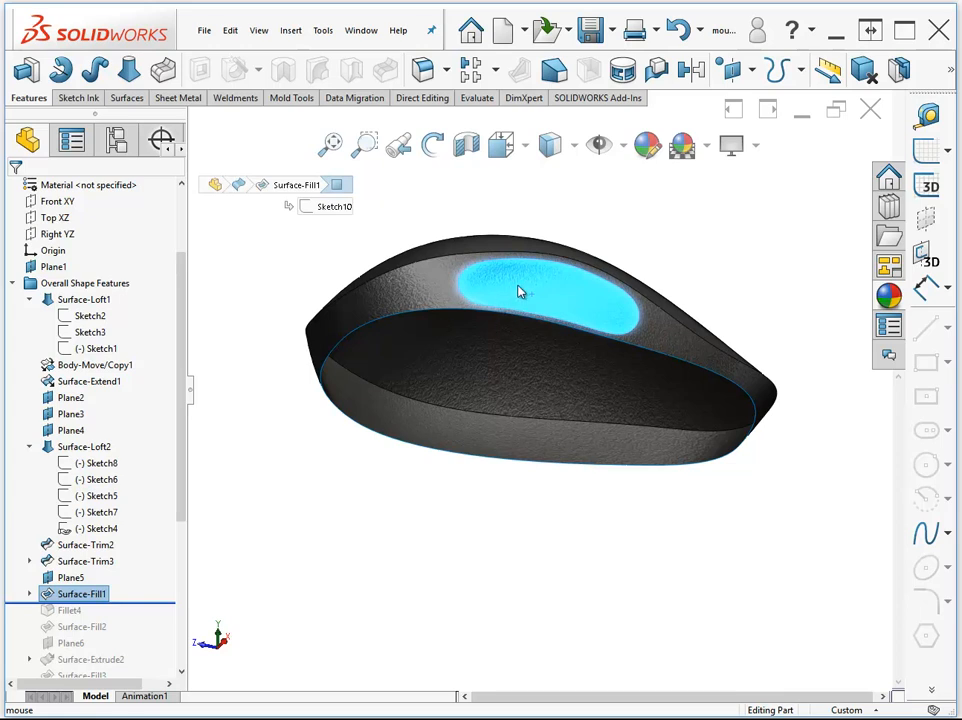
pyautogui.click(395, 605)
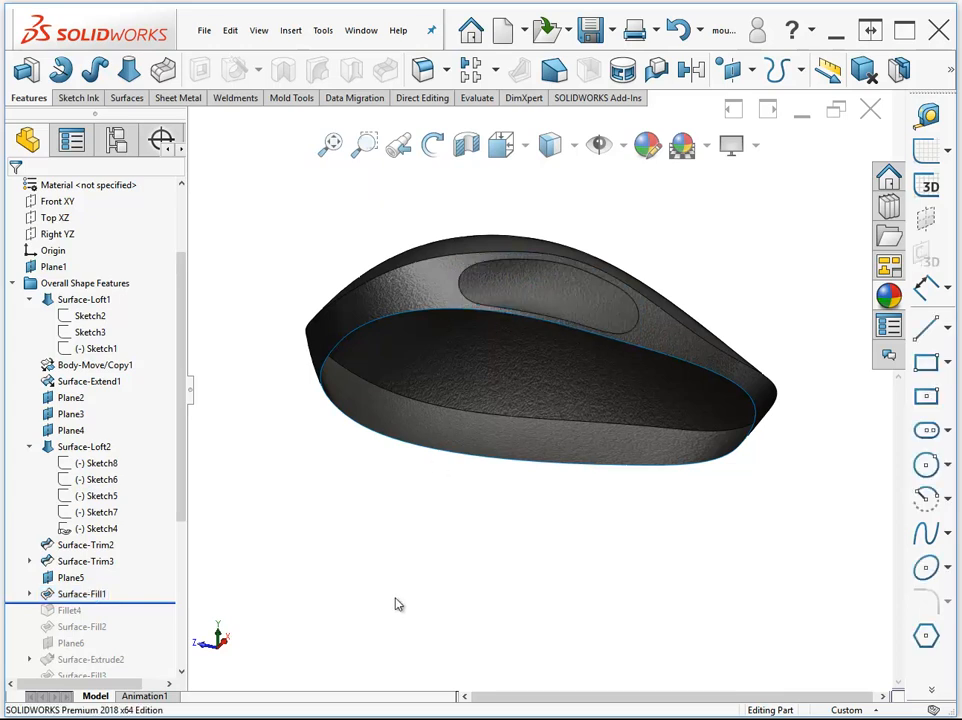
pyautogui.click(29, 594)
pyautogui.click(99, 610)
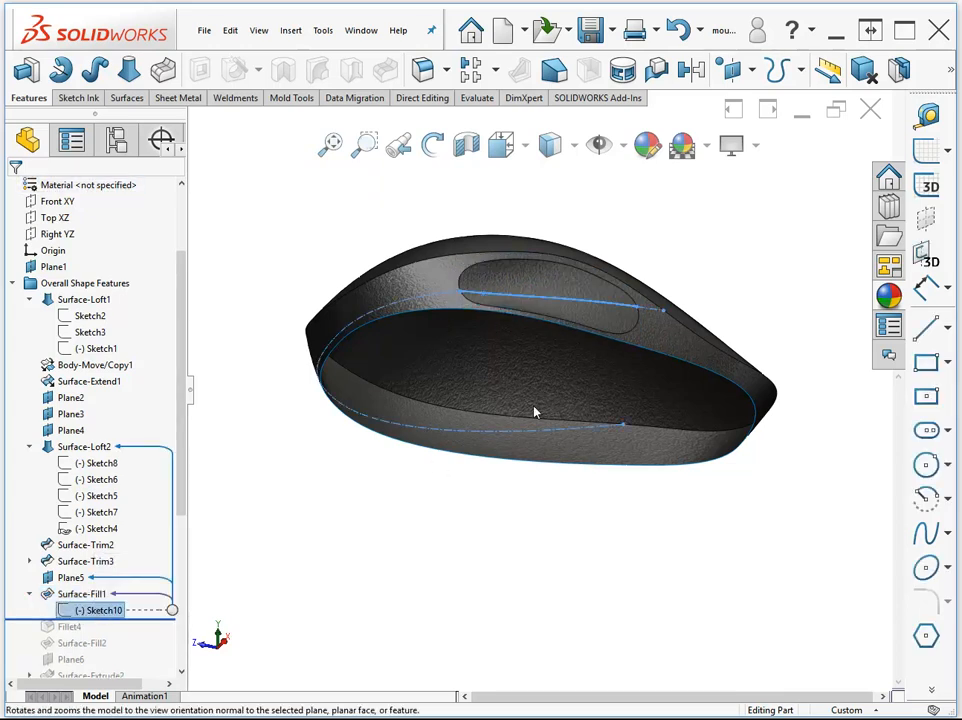
pyautogui.click(190, 594)
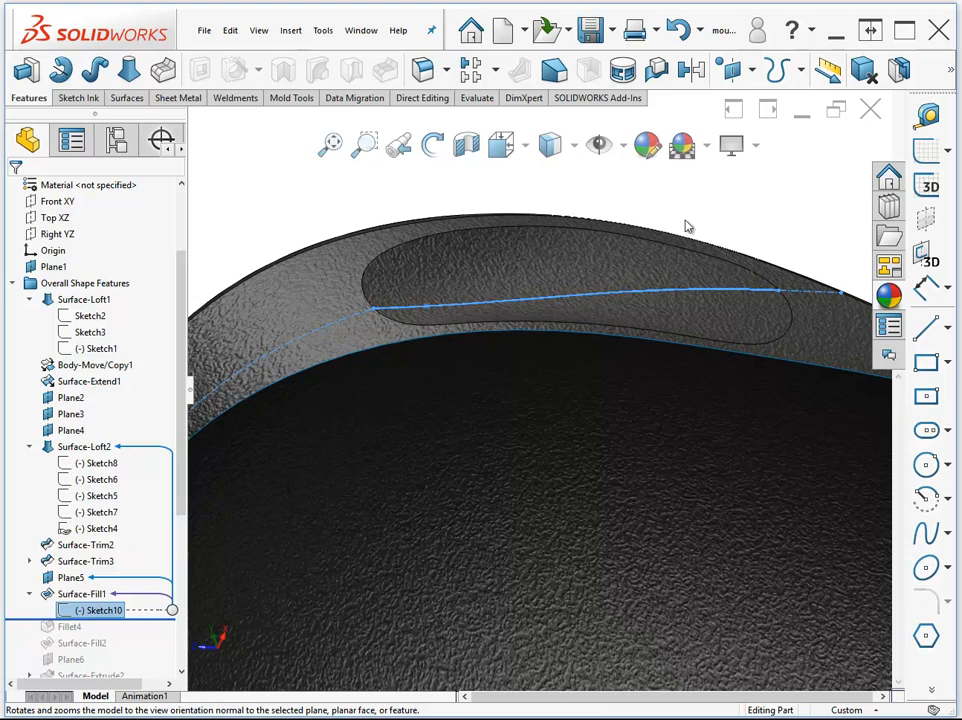
# - Open the definition of Surface-Fill1 to review its fill settings, and leave it to view the mouse from above
pyautogui.click(80, 594)
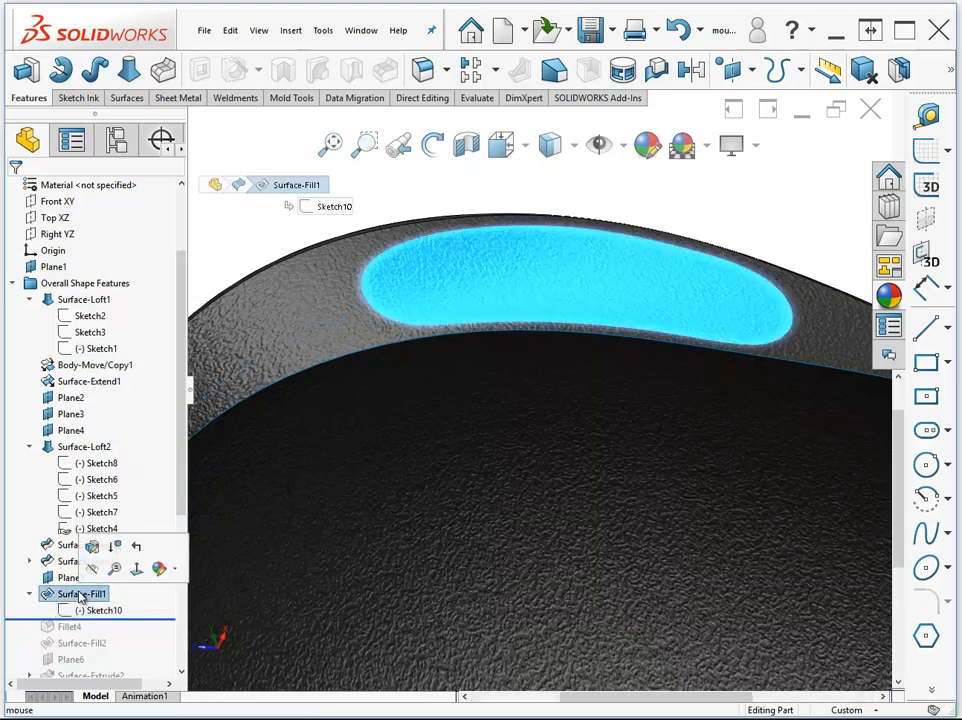
pyautogui.click(92, 546)
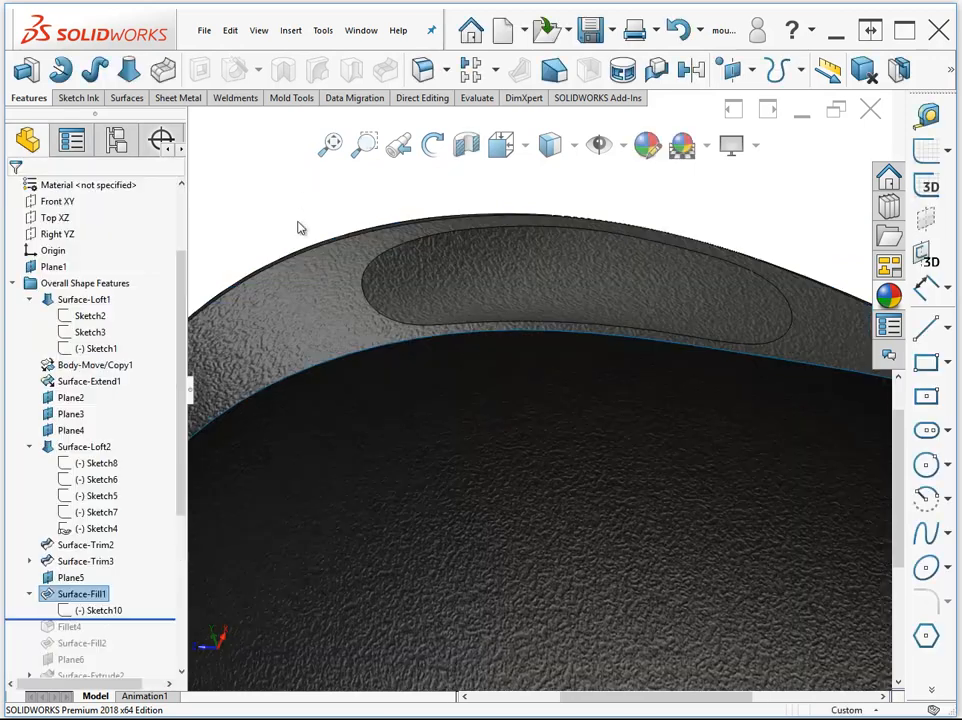
pyautogui.click(300, 208)
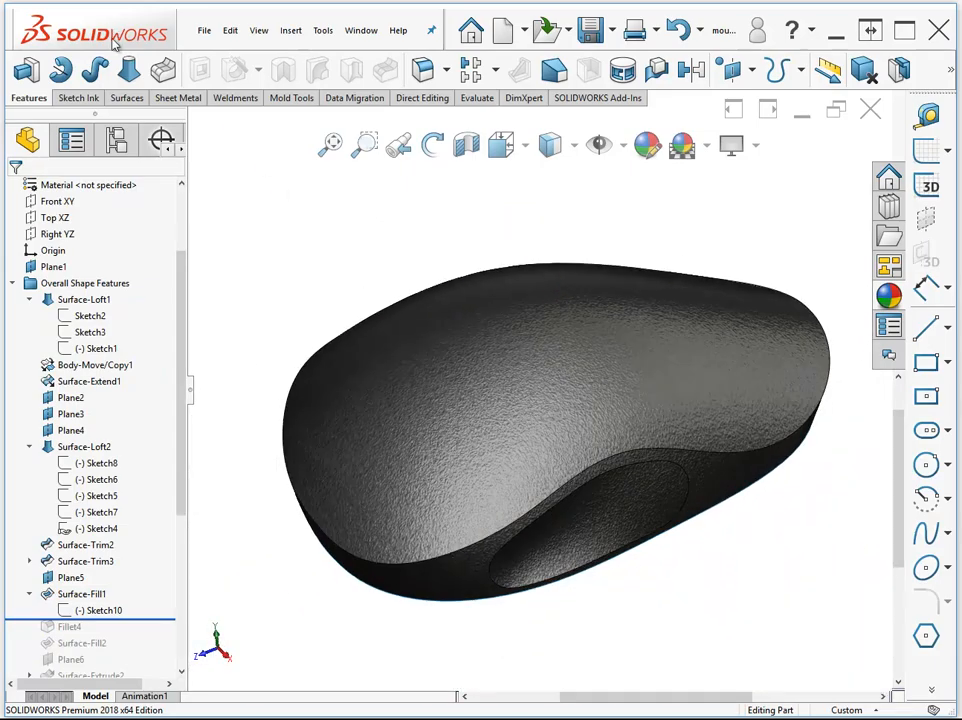
pyautogui.click(126, 97)
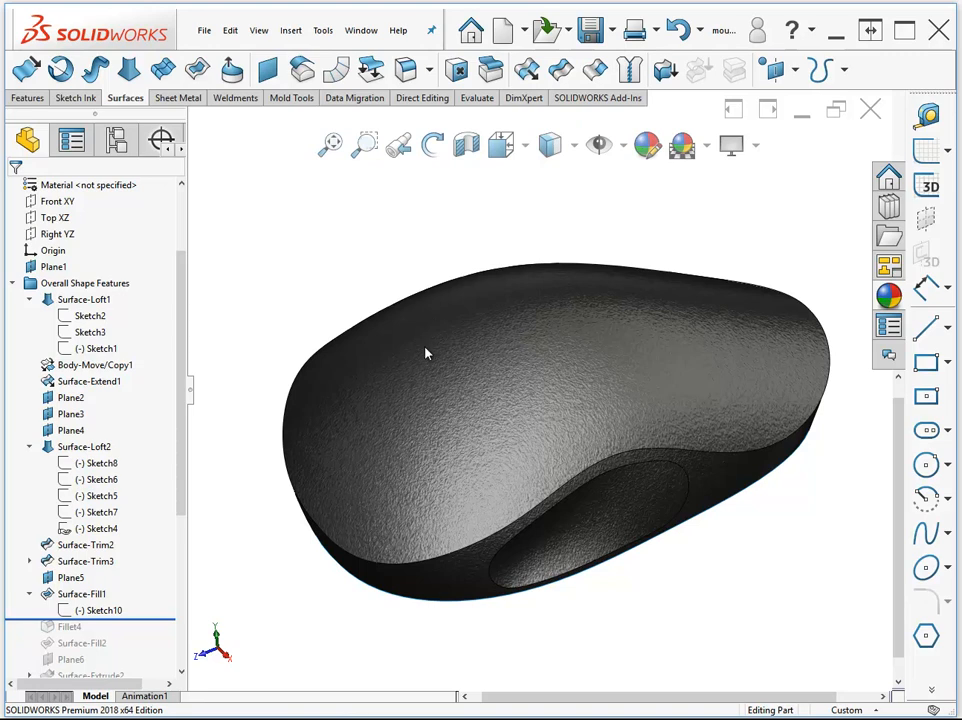
pyautogui.click(594, 70)
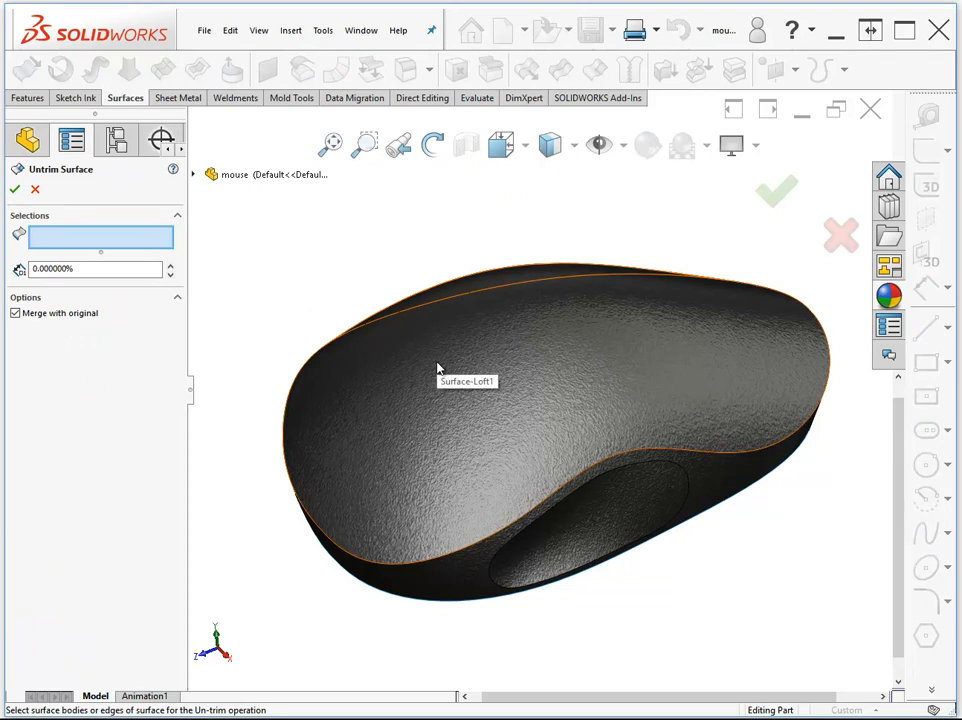
pyautogui.moveTo(496, 438); pyautogui.dragTo(516, 400, button='middle')
pyautogui.press('Escape')
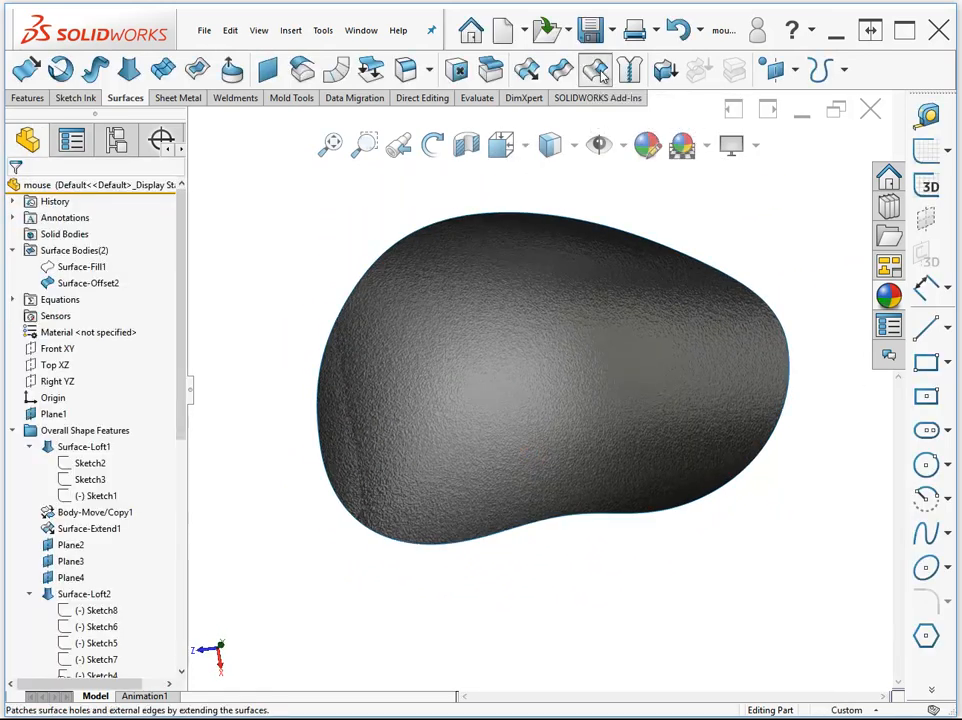
# - Select the mouse's offset top face for an Untrim Surface along all edges
pyautogui.click(456, 66)
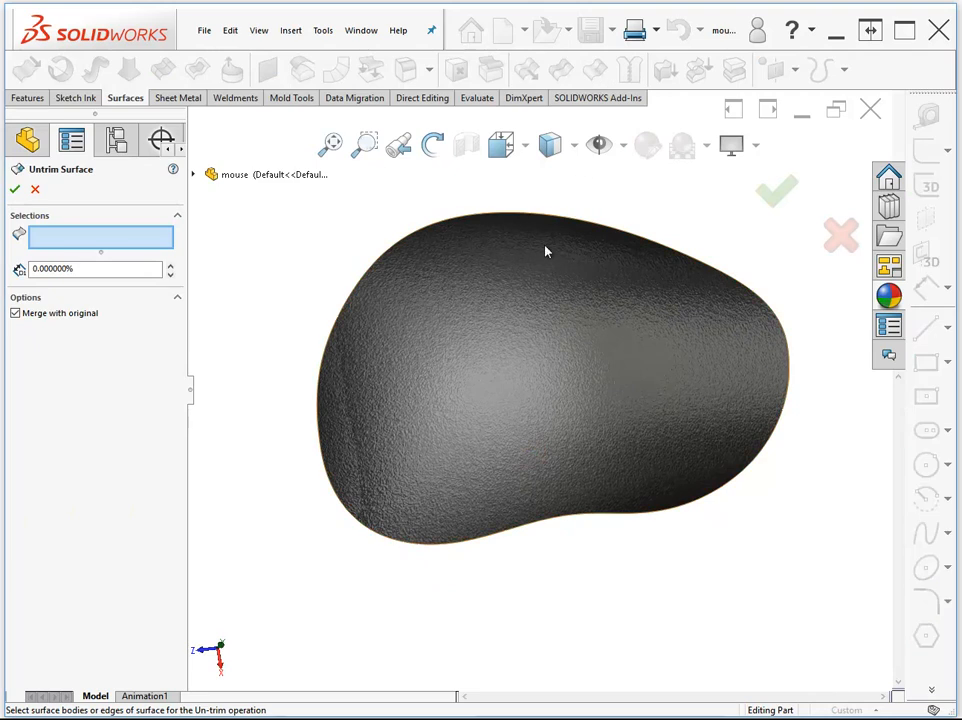
pyautogui.click(506, 296)
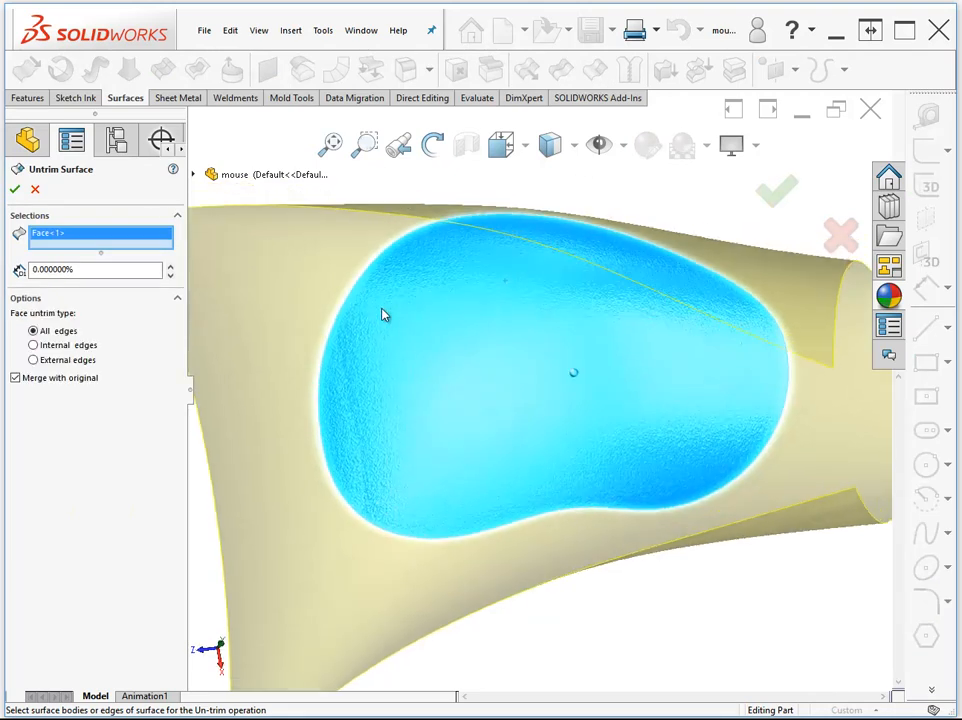